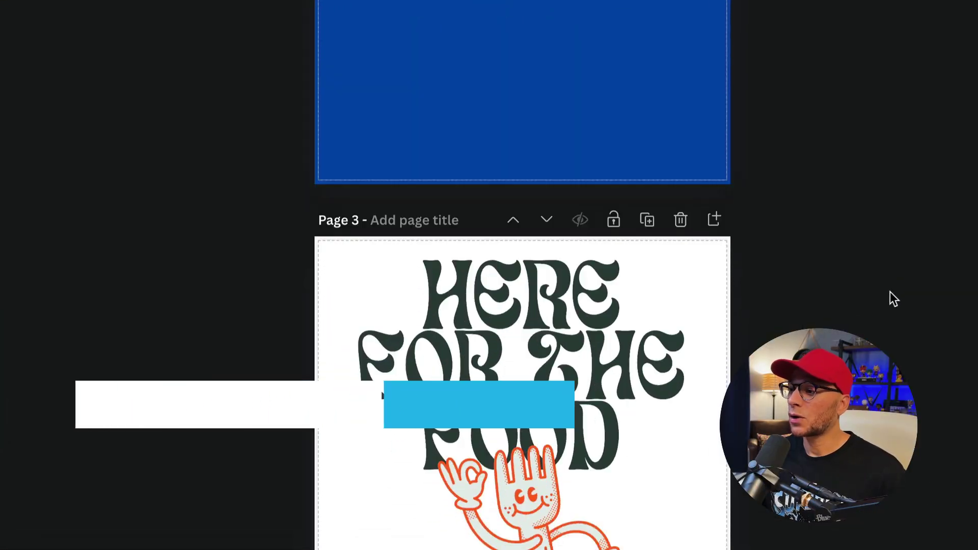
# Bring up the Download export options for the Tshirt Fonts design from the Share menu
pyautogui.scroll(-20, 891, 292)
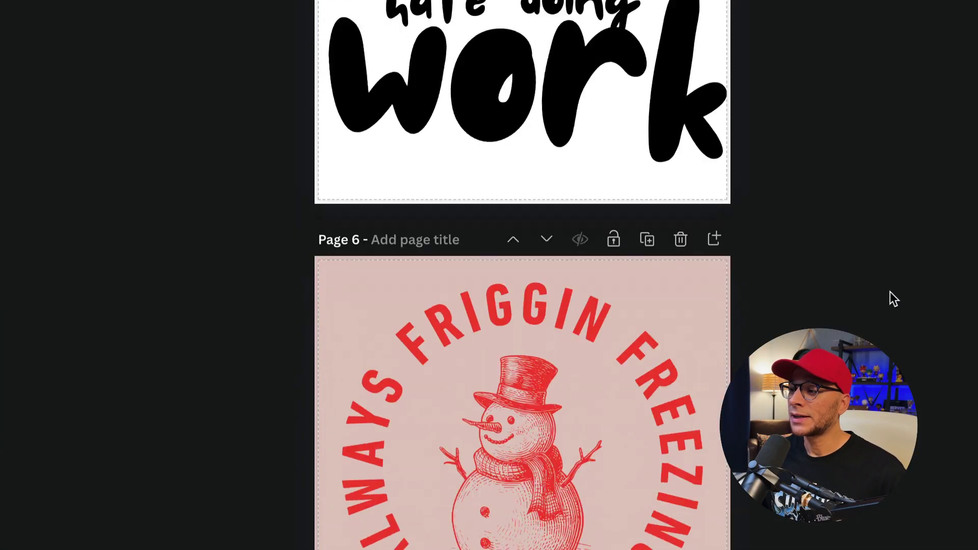
pyautogui.scroll(-15, 891, 292)
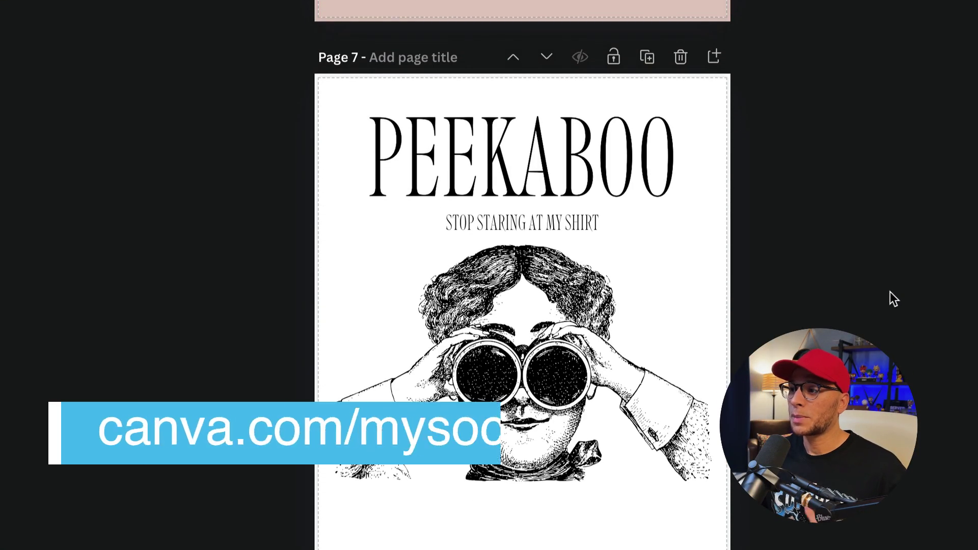
pyautogui.scroll(-5, 891, 292)
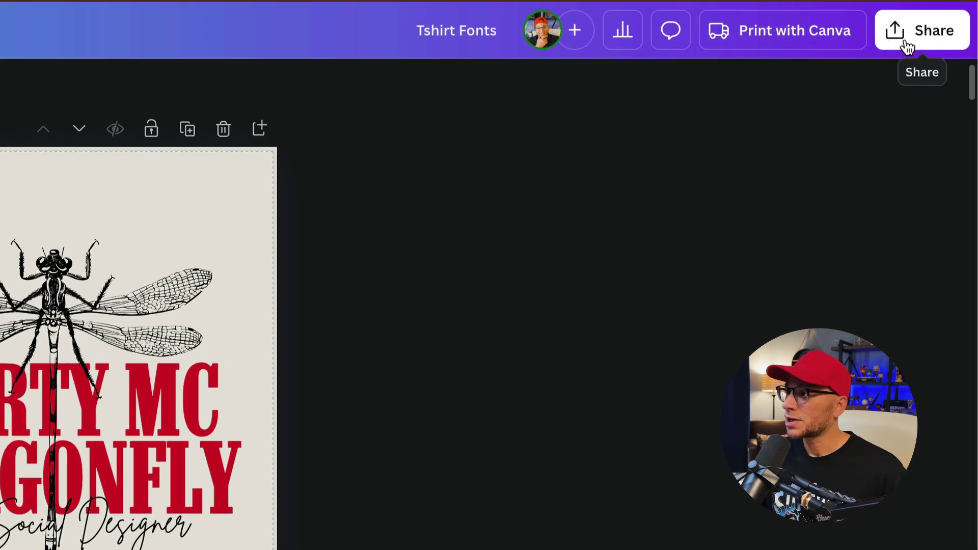
pyautogui.click(907, 45)
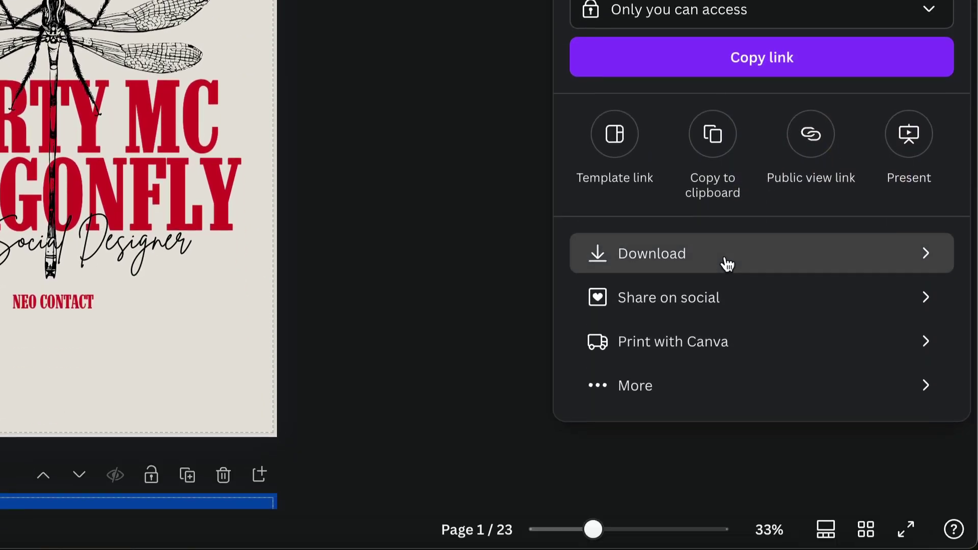
pyautogui.click(730, 535)
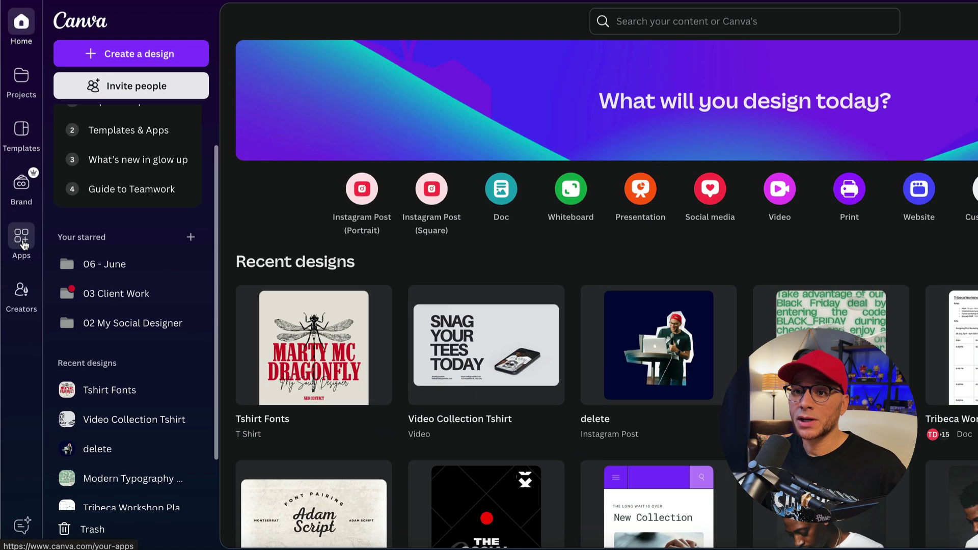
# Browse the Mockups app's Apparel category to the T-shirts mockup collection
pyautogui.click(17, 248)
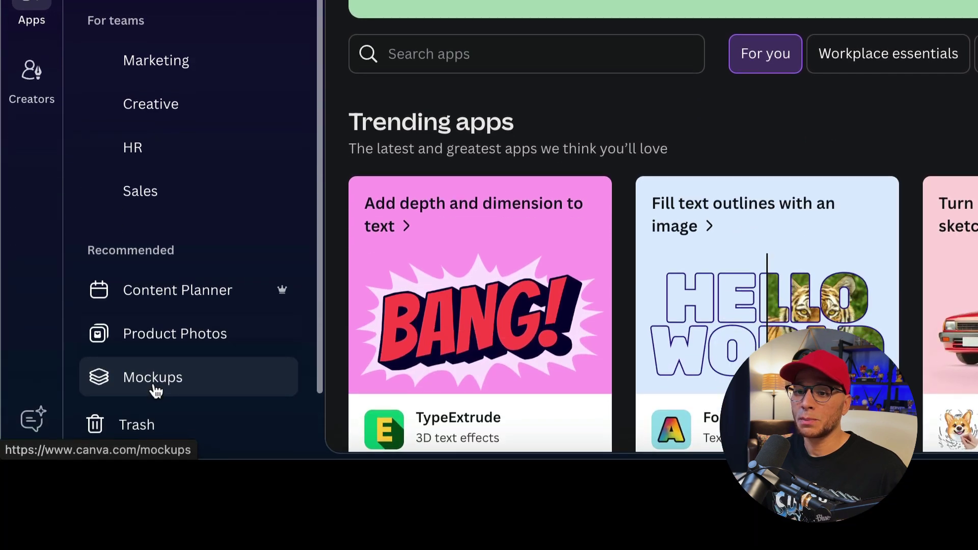
pyautogui.click(153, 389)
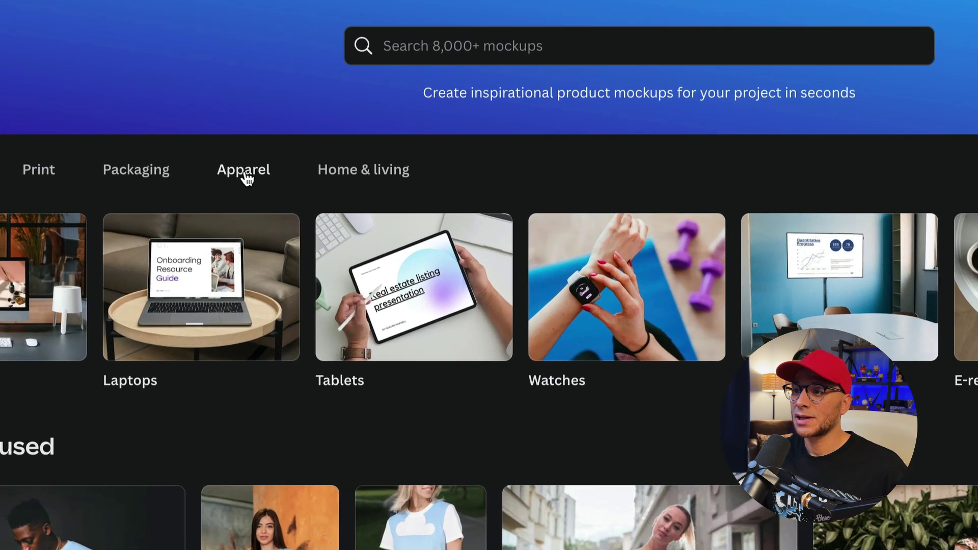
pyautogui.click(367, 223)
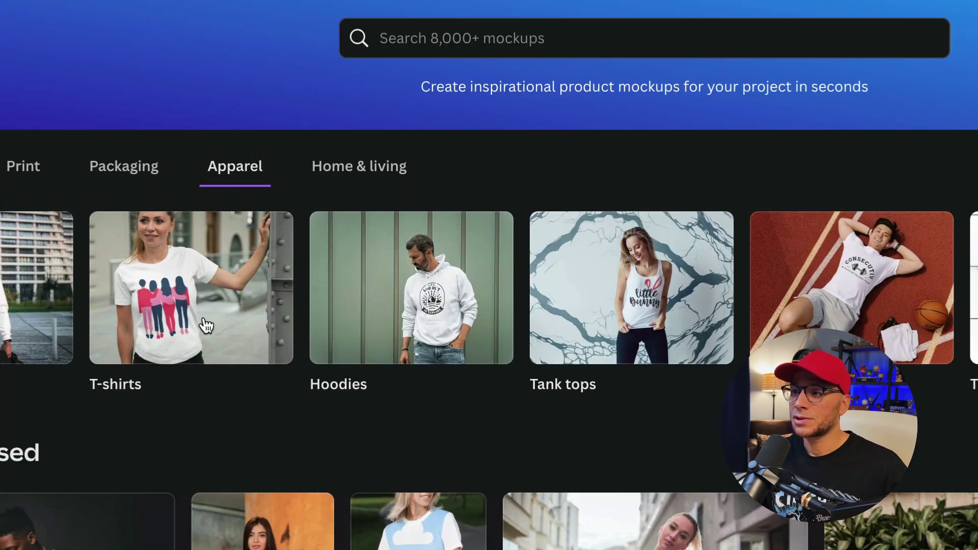
pyautogui.click(206, 325)
# Place the uploaded MARTY MC DRAGONFLY design (1.png) onto a T-shirt mockup
pyautogui.click(765, 326)
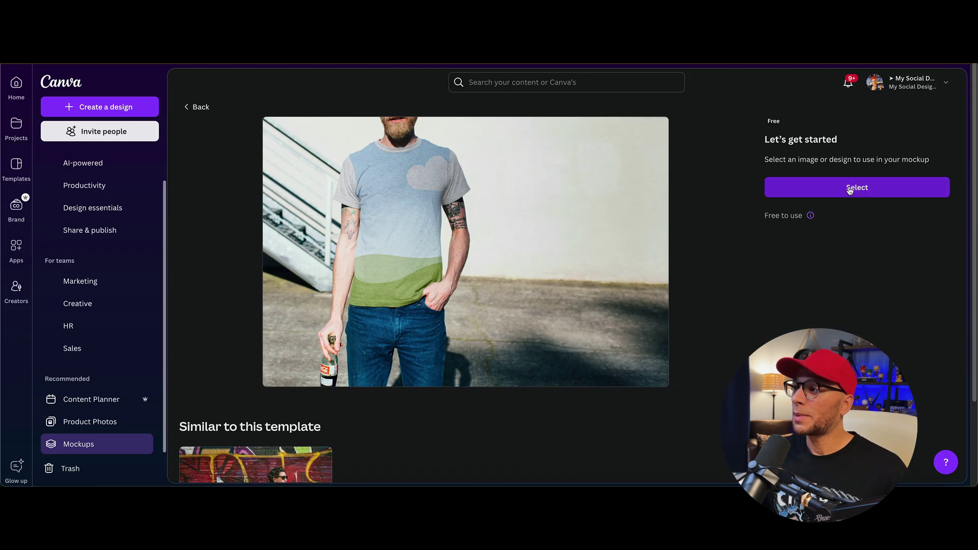
pyautogui.click(804, 191)
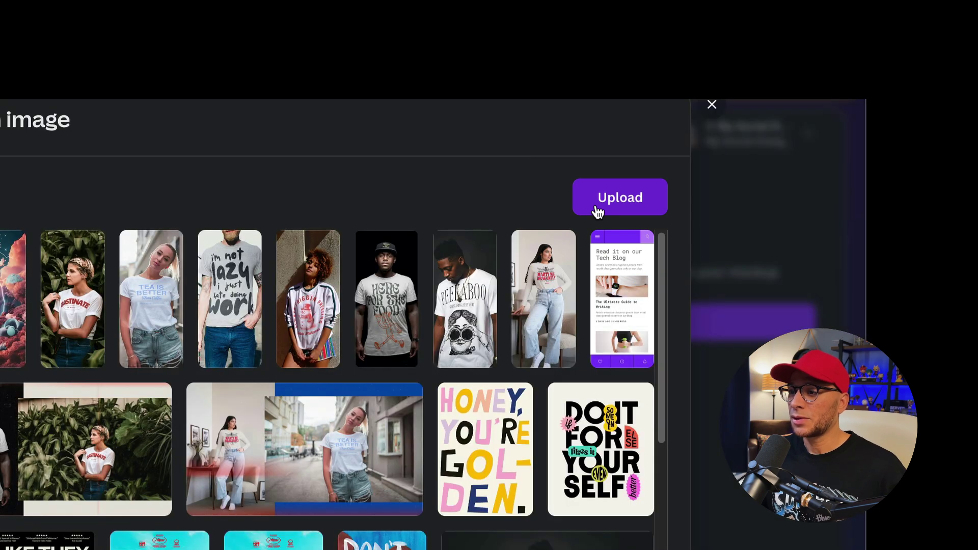
pyautogui.scroll(-5, 345, 476)
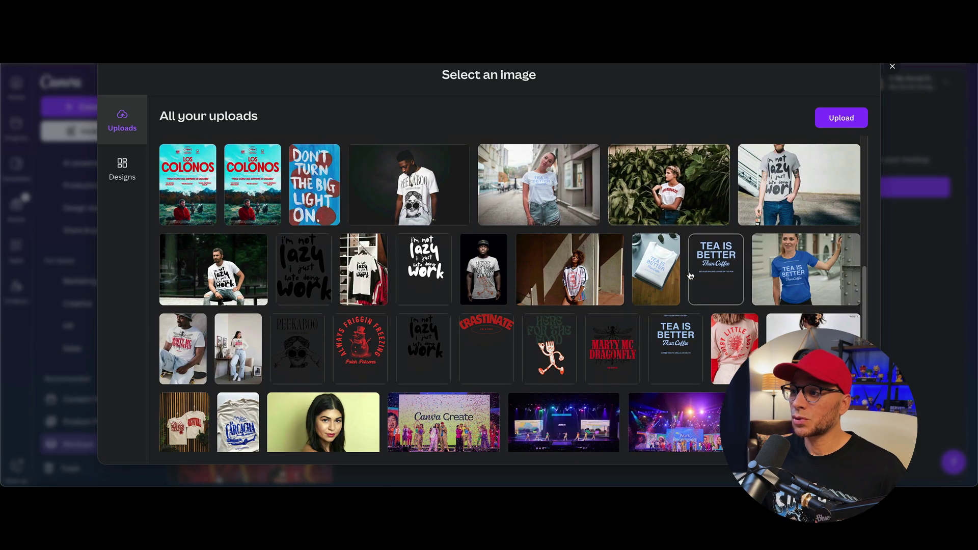
pyautogui.scroll(-2, 690, 276)
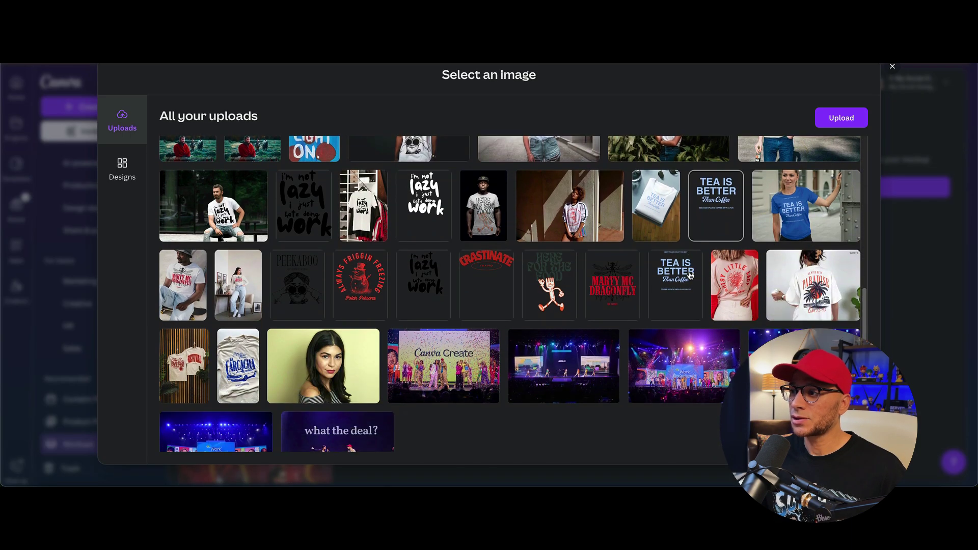
pyautogui.click(616, 298)
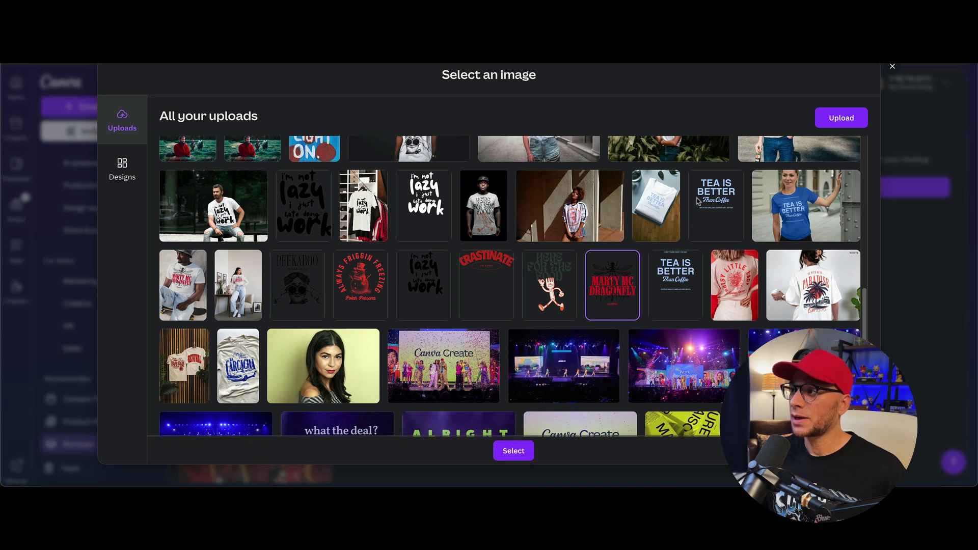
pyautogui.click(513, 451)
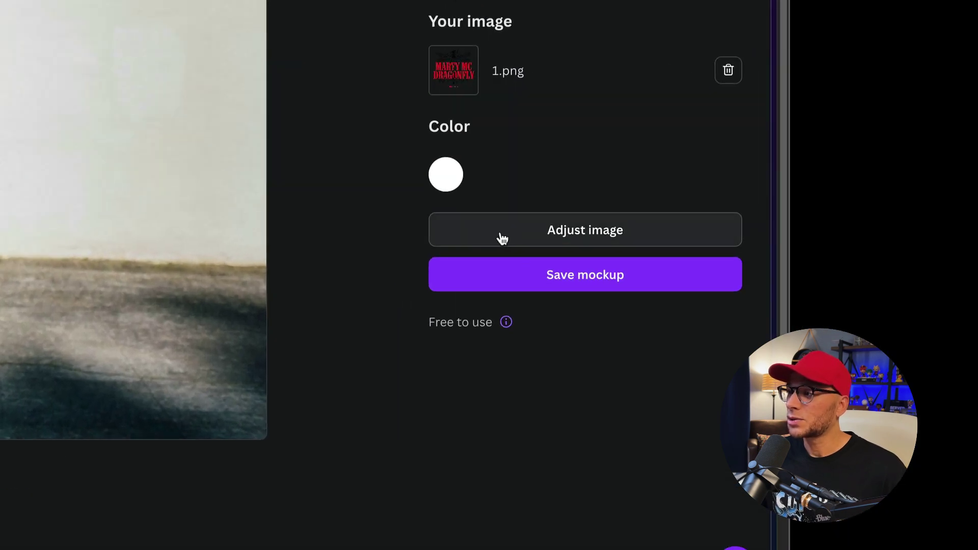
# Centre the dragonfly artwork on the shirt using Adjust image
pyautogui.click(502, 238)
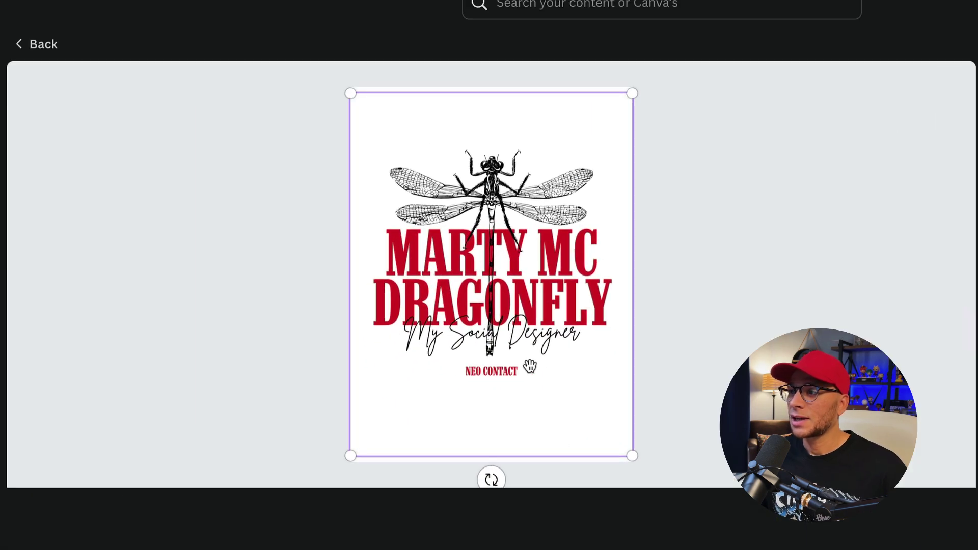
pyautogui.moveTo(530, 365); pyautogui.dragTo(550, 318)
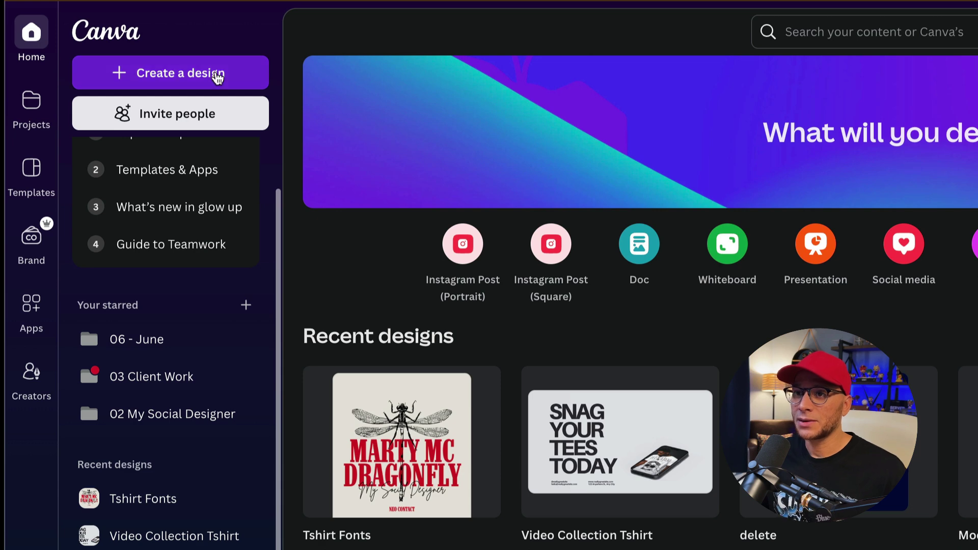
# Create a blank Video design at 1920×1080 px
pyautogui.click(216, 75)
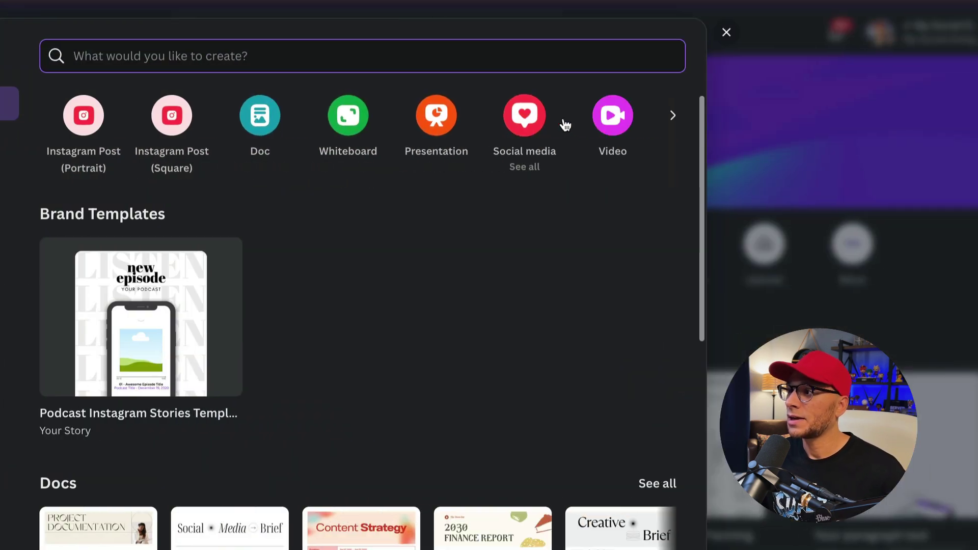
pyautogui.click(614, 117)
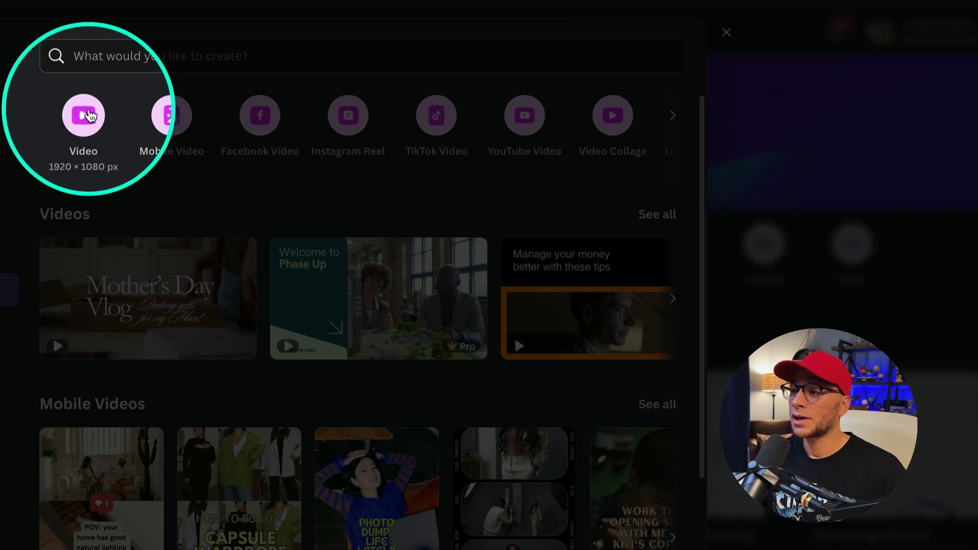
pyautogui.click(89, 116)
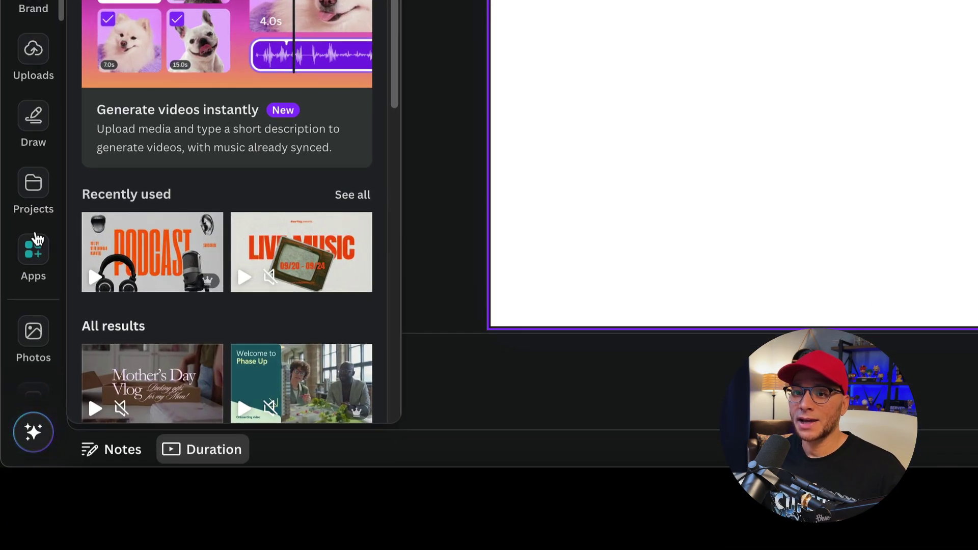
# Search Apps for 'mockups', open the Mockups app and browse all its video mockups
pyautogui.click(41, 259)
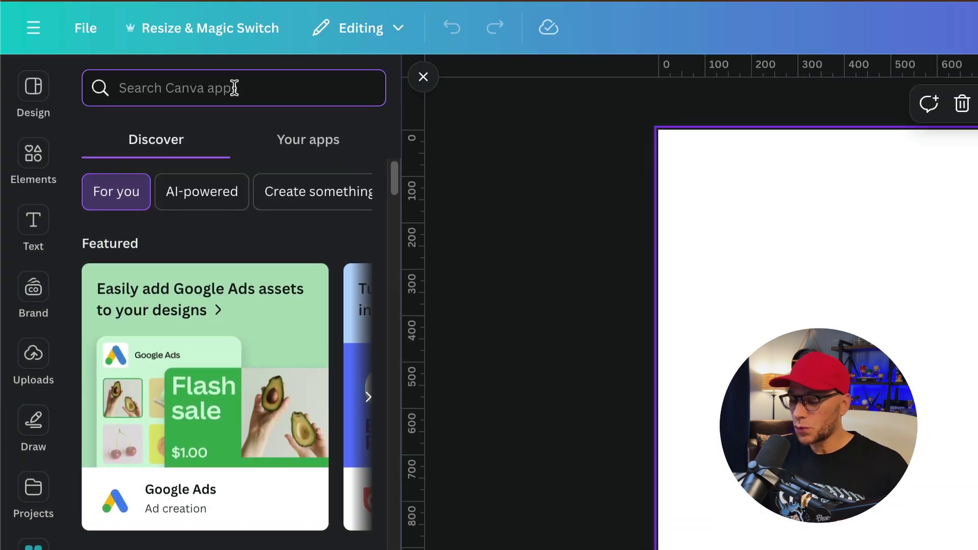
pyautogui.write('mockups')
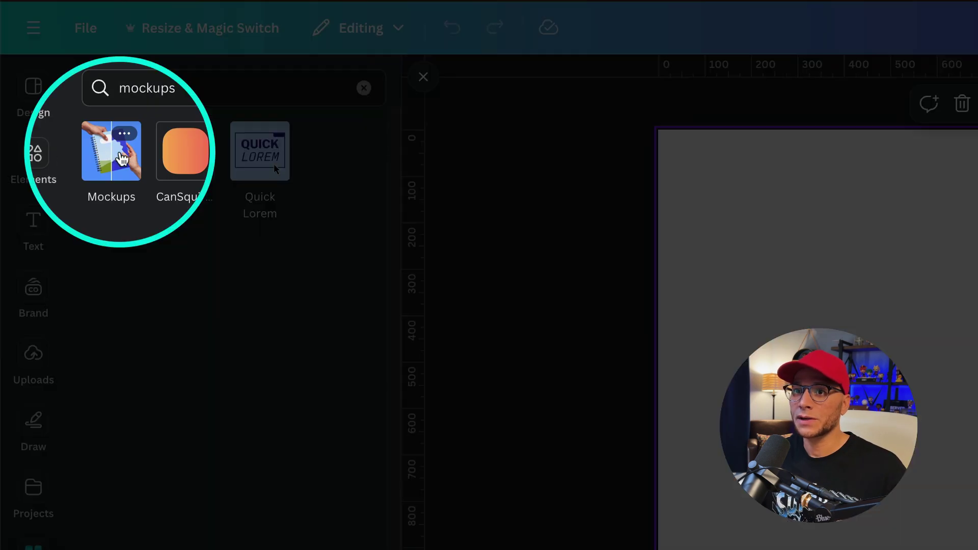
pyautogui.click(116, 153)
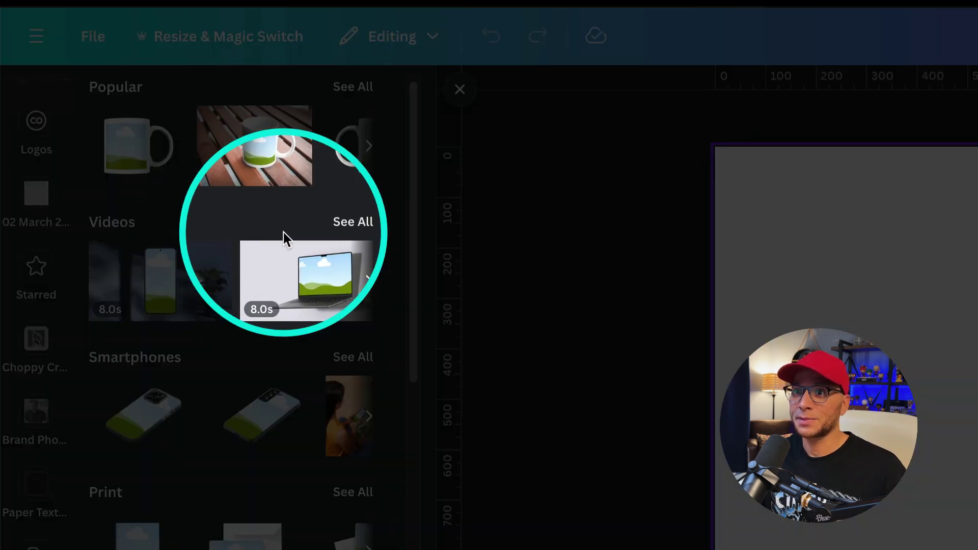
pyautogui.click(356, 229)
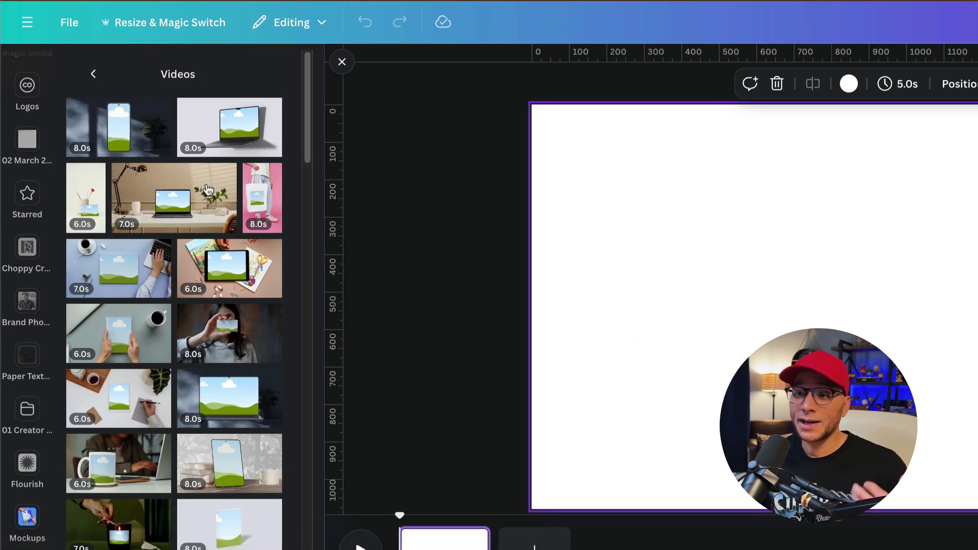
pyautogui.scroll(-15, 208, 191)
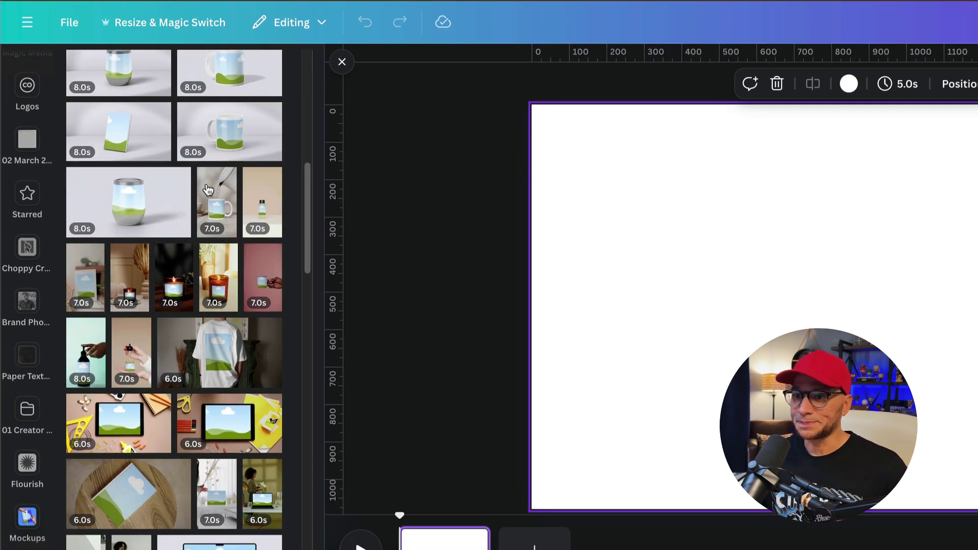
pyautogui.scroll(-7, 207, 191)
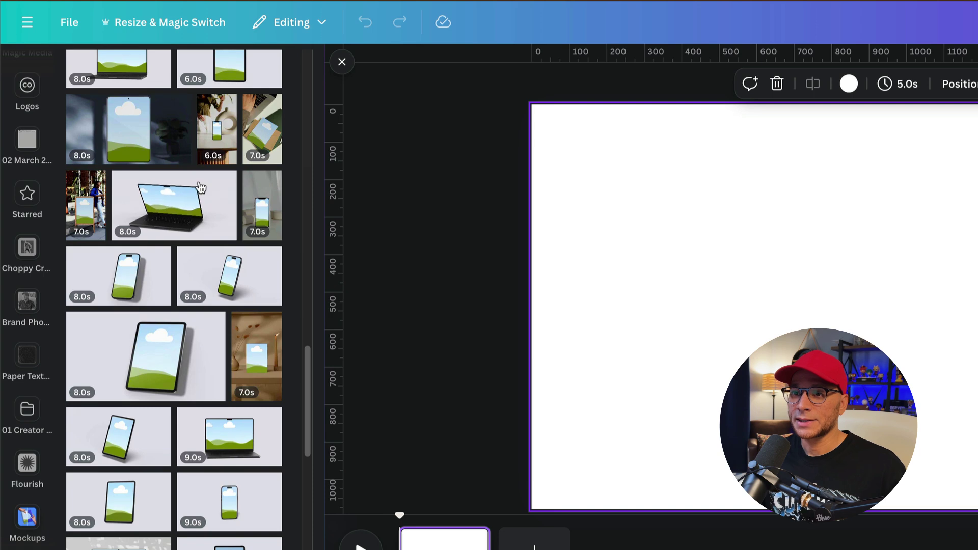
# Add the tilted phone video mockup with the Peekaboo T-shirt photo on its screen
pyautogui.click(243, 284)
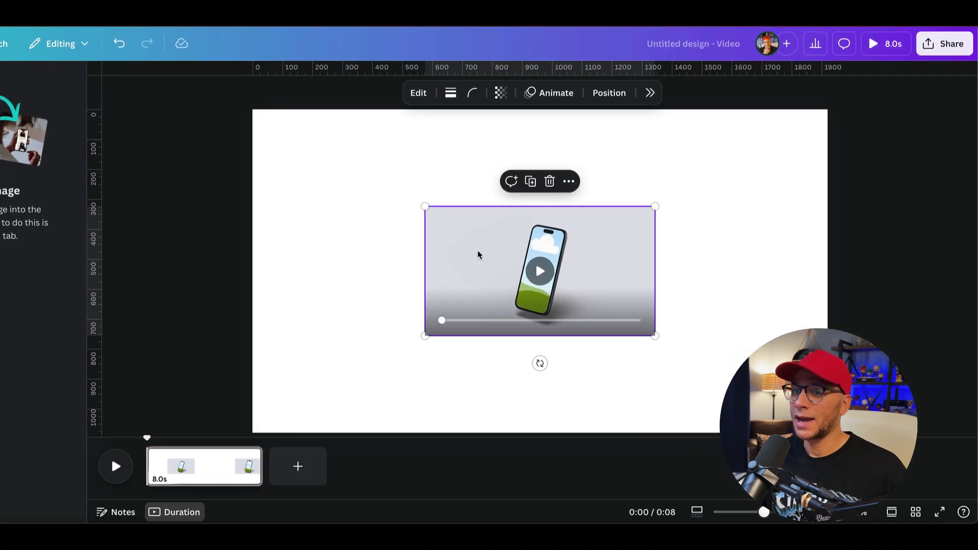
pyautogui.click(0, 257)
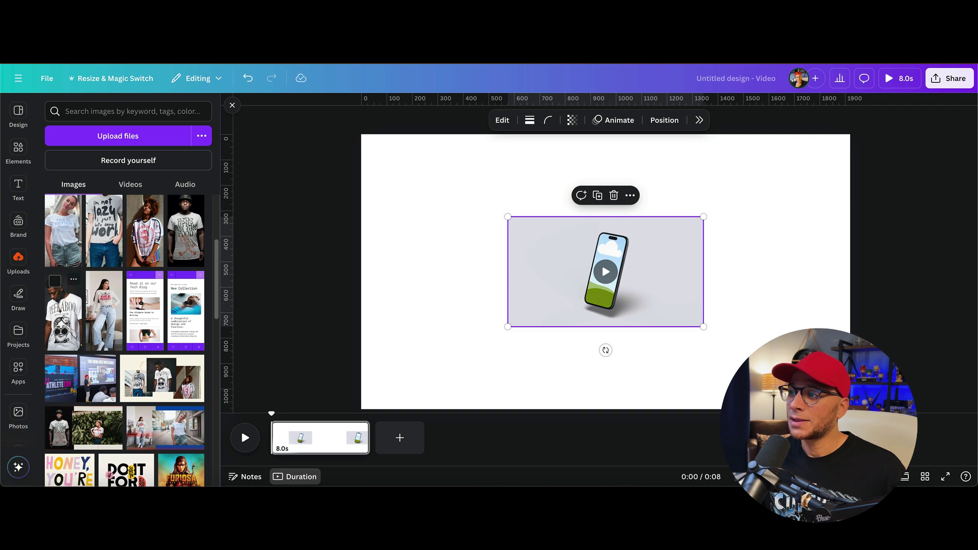
pyautogui.moveTo(63, 312); pyautogui.dragTo(549, 273)
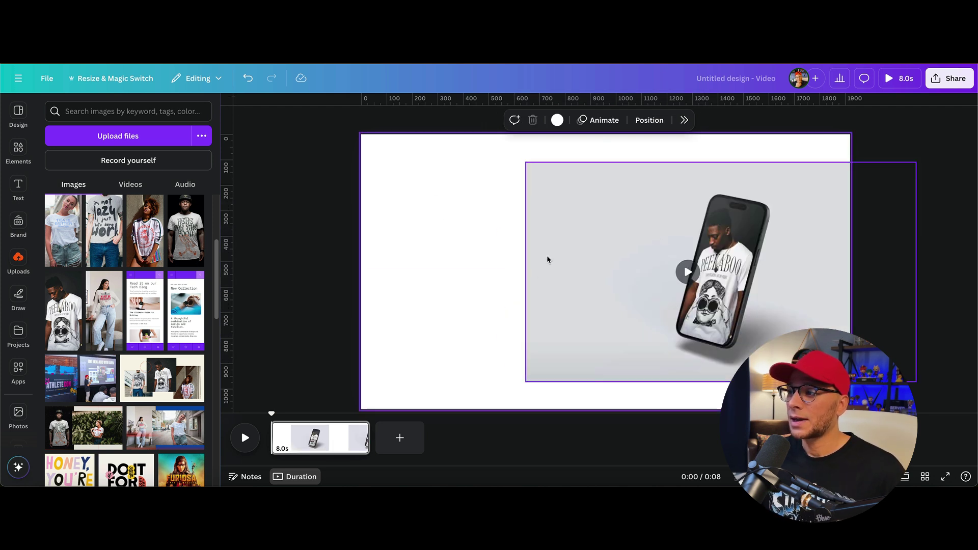
# Nudge the phone mockup right and set the page background to its light grey #E0E1E6
pyautogui.click(548, 260)
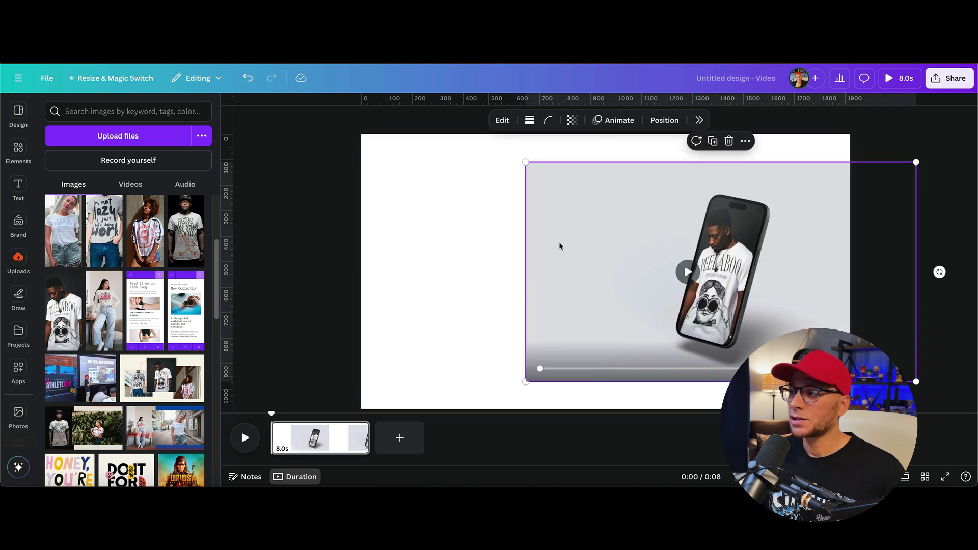
pyautogui.moveTo(559, 245); pyautogui.dragTo(567, 240)
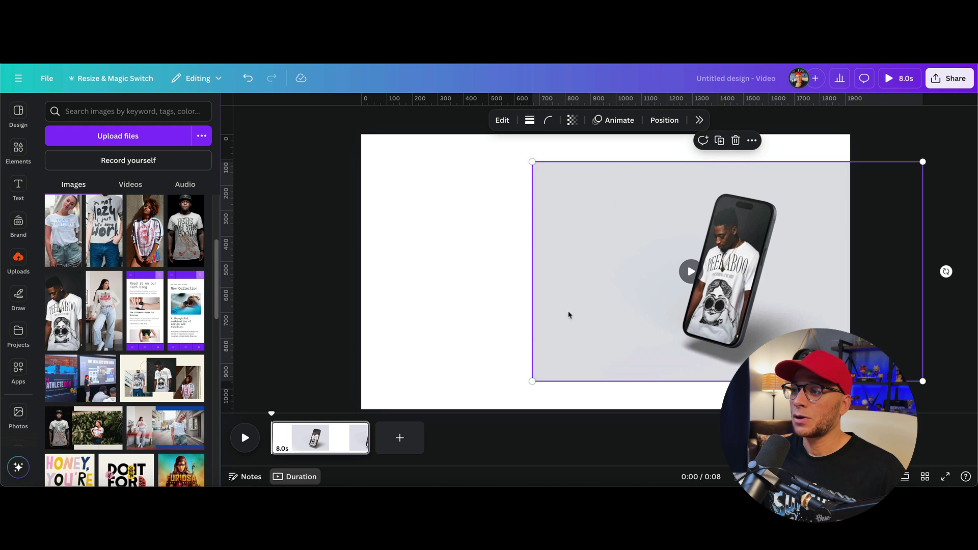
pyautogui.click(468, 212)
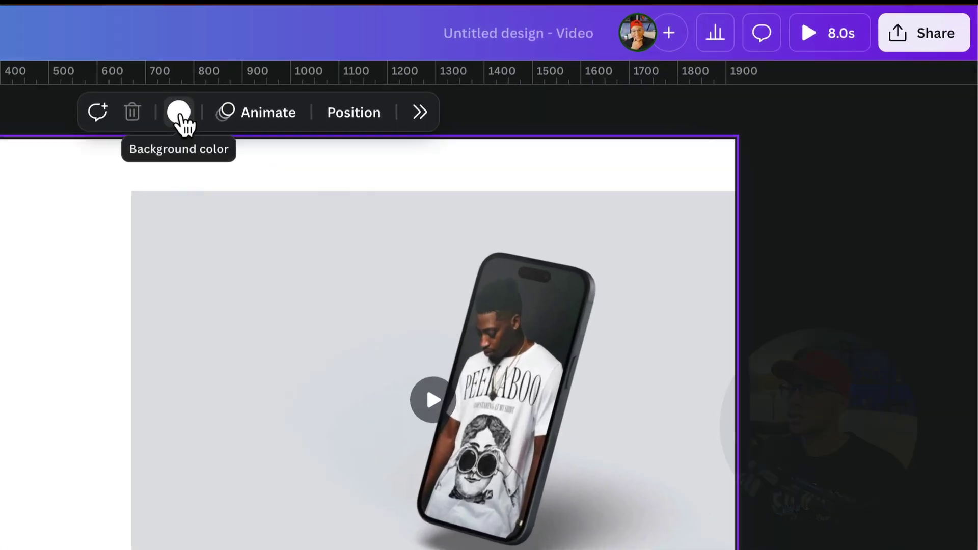
pyautogui.click(557, 120)
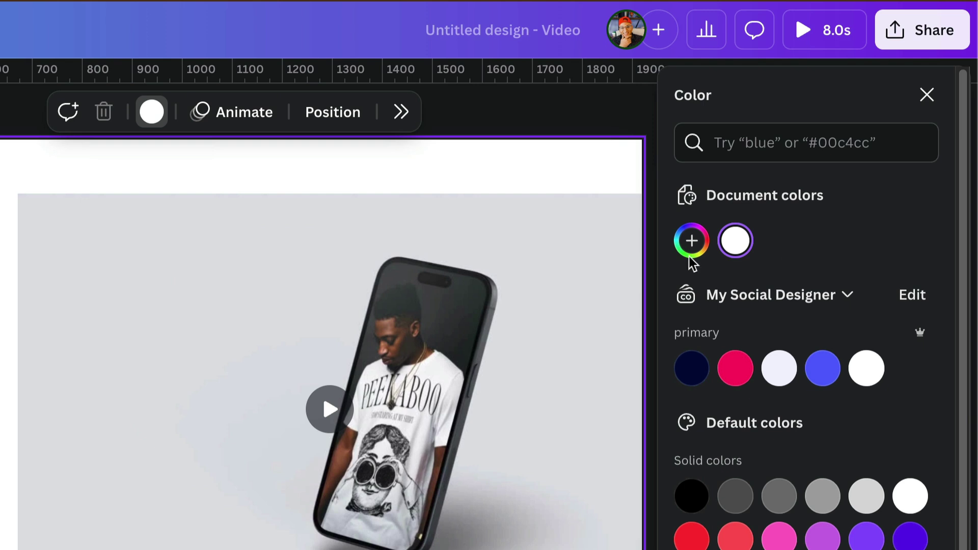
pyautogui.click(695, 245)
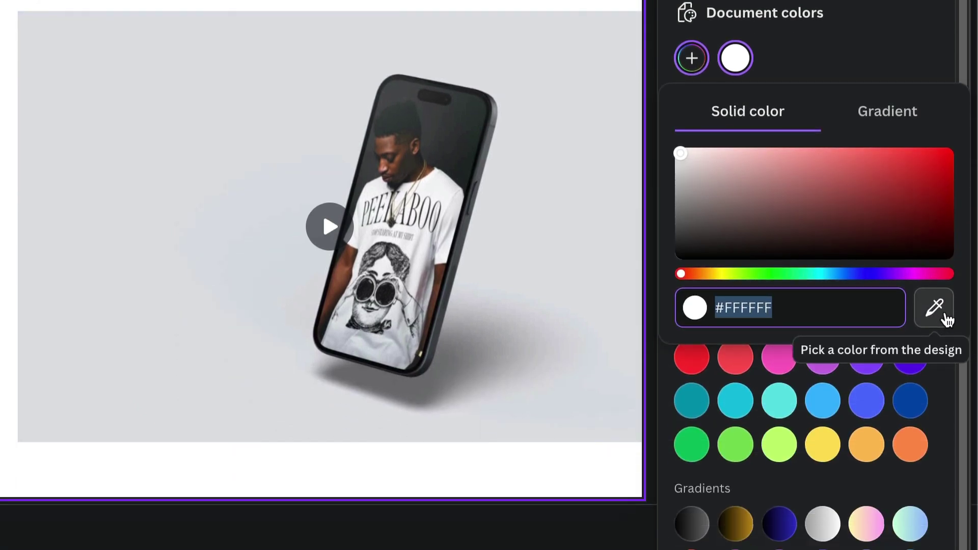
pyautogui.click(935, 308)
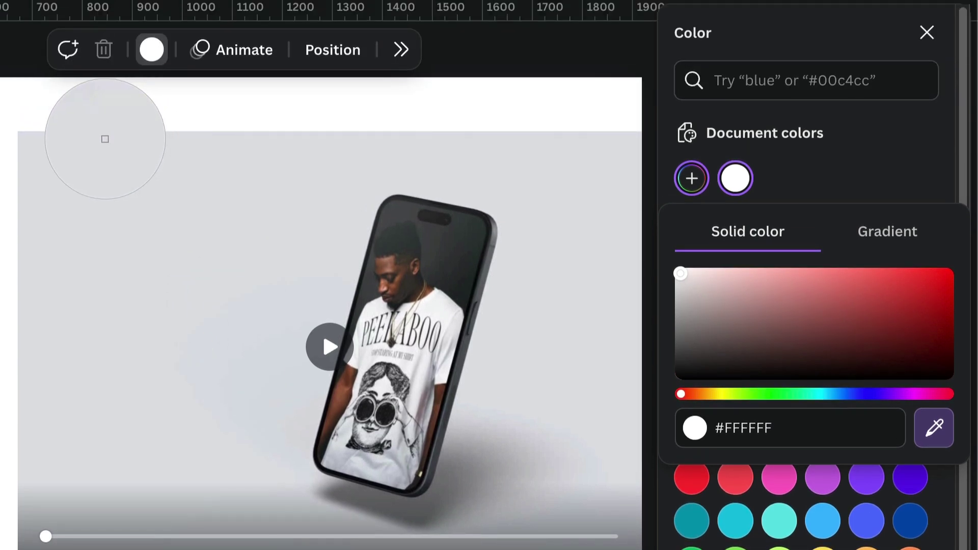
pyautogui.click(105, 139)
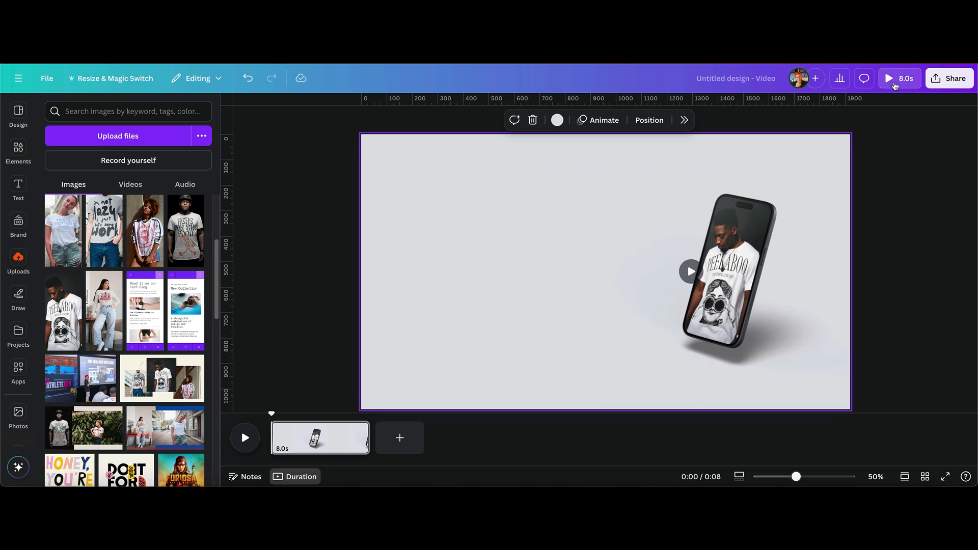
# Preview the video, then enlarge a text box and type the SNAG YOUR TEES TODAY headline
pyautogui.click(894, 84)
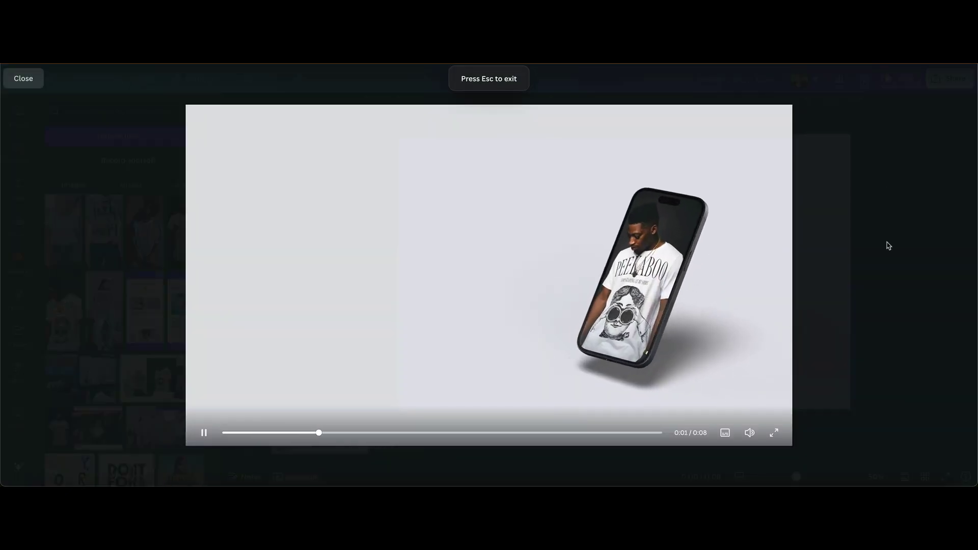
pyautogui.press('Escape')
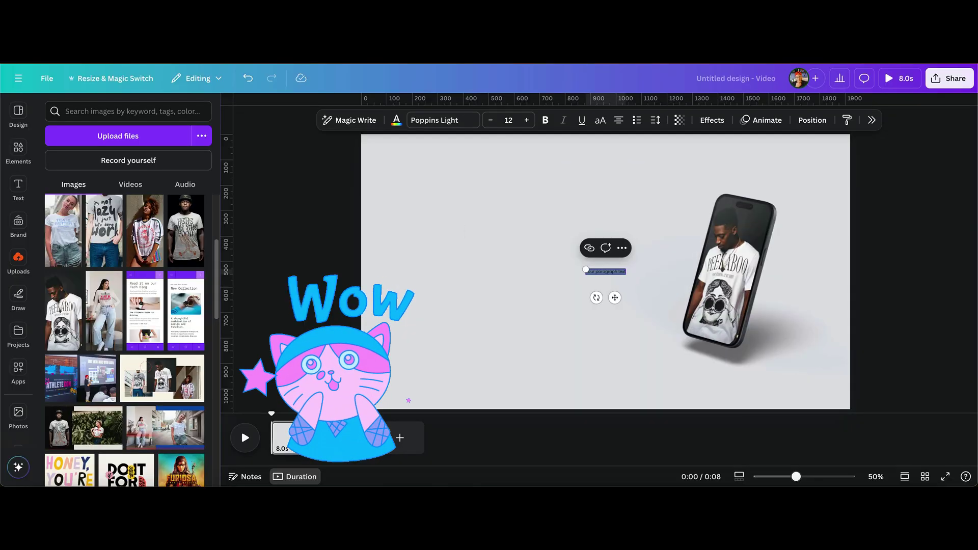
pyautogui.moveTo(582, 267); pyautogui.dragTo(410, 245)
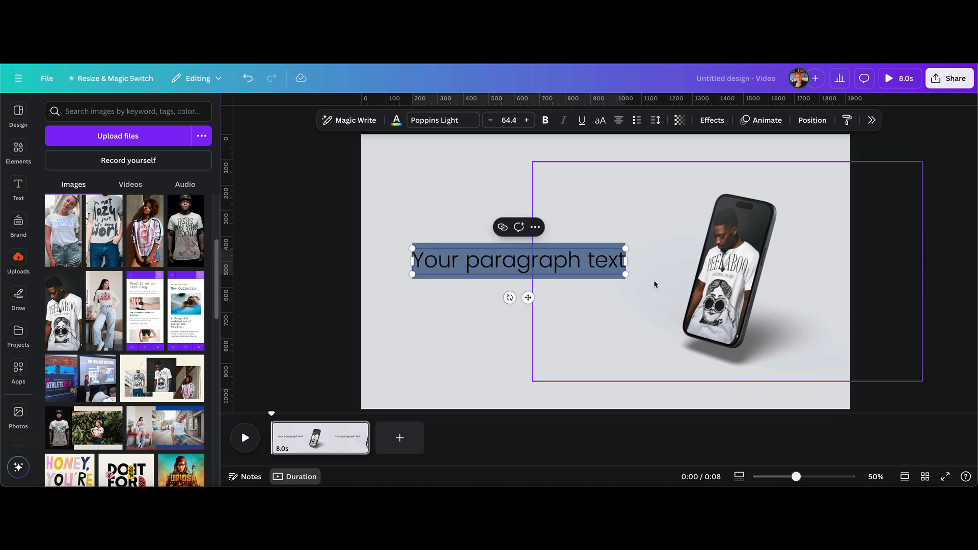
pyautogui.write('snag our new tees')
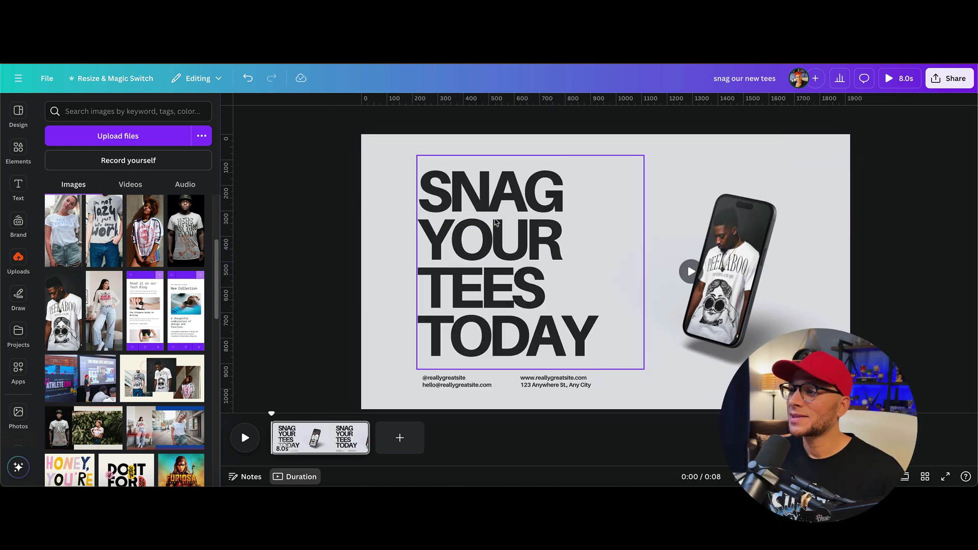
# Give the headline a sped-up Clarify animation from Exaggerate, then preview it full screen
pyautogui.click(497, 222)
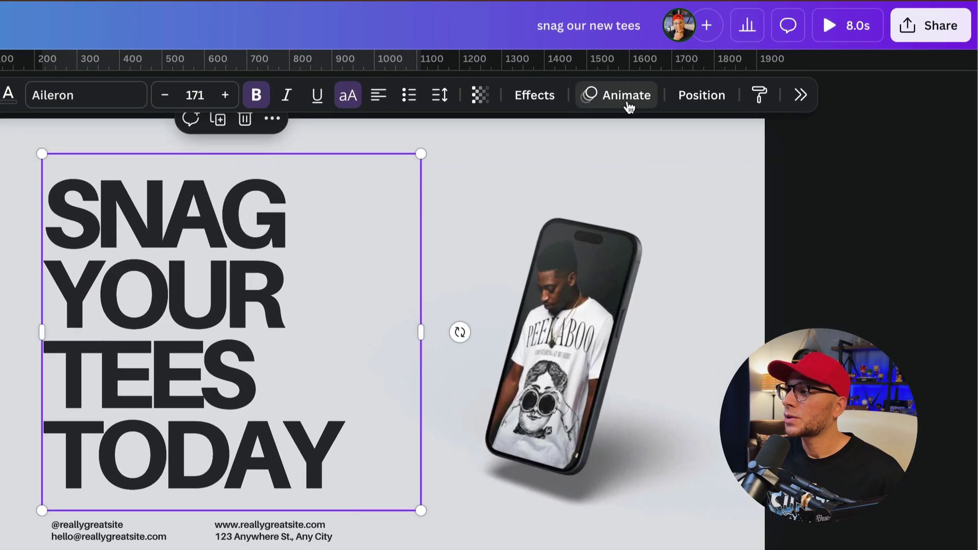
pyautogui.click(761, 121)
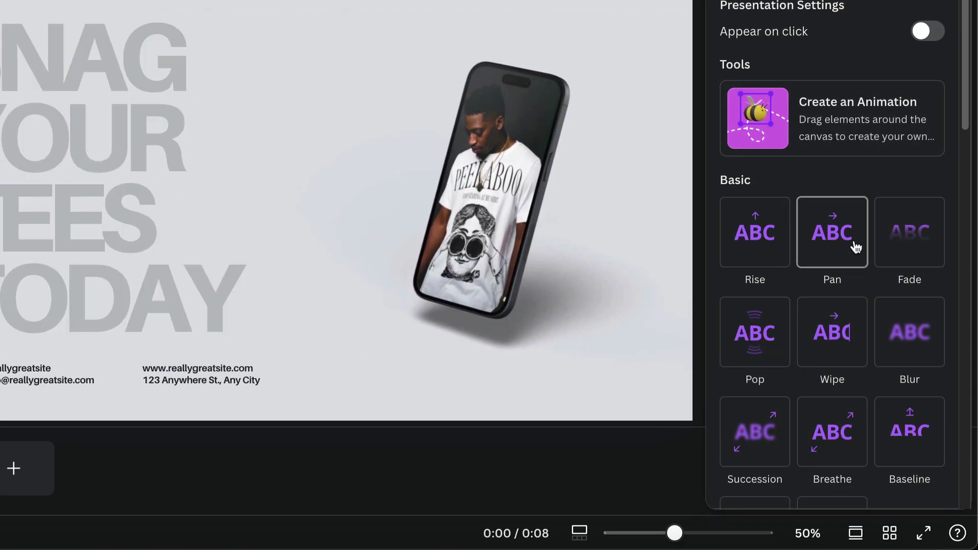
pyautogui.scroll(-6, 825, 244)
pyautogui.scroll(-7, 933, 275)
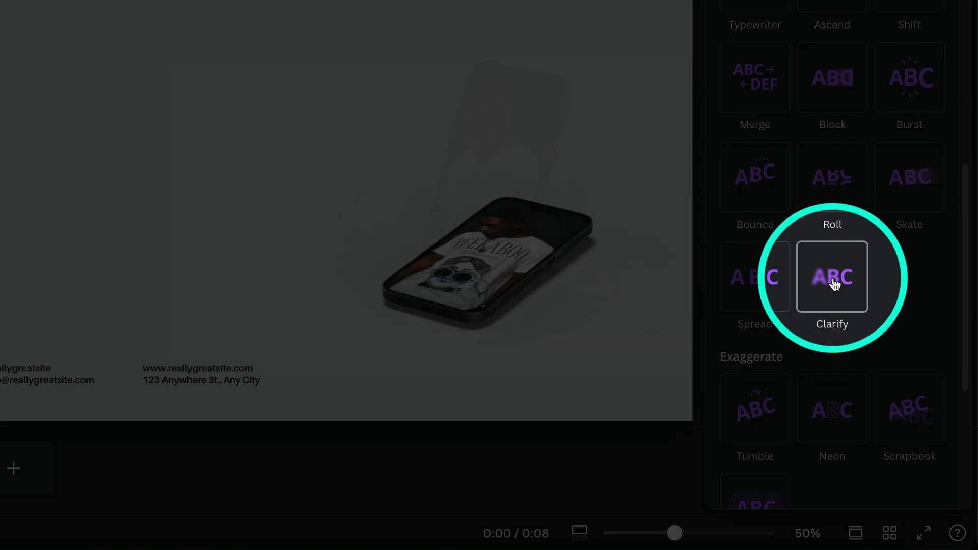
pyautogui.click(833, 281)
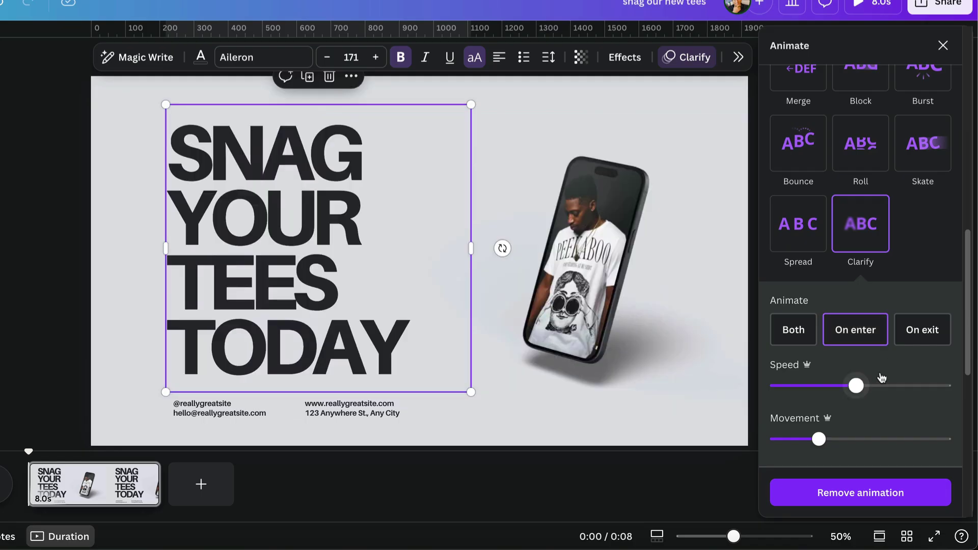
pyautogui.click(882, 387)
pyautogui.click(47, 149)
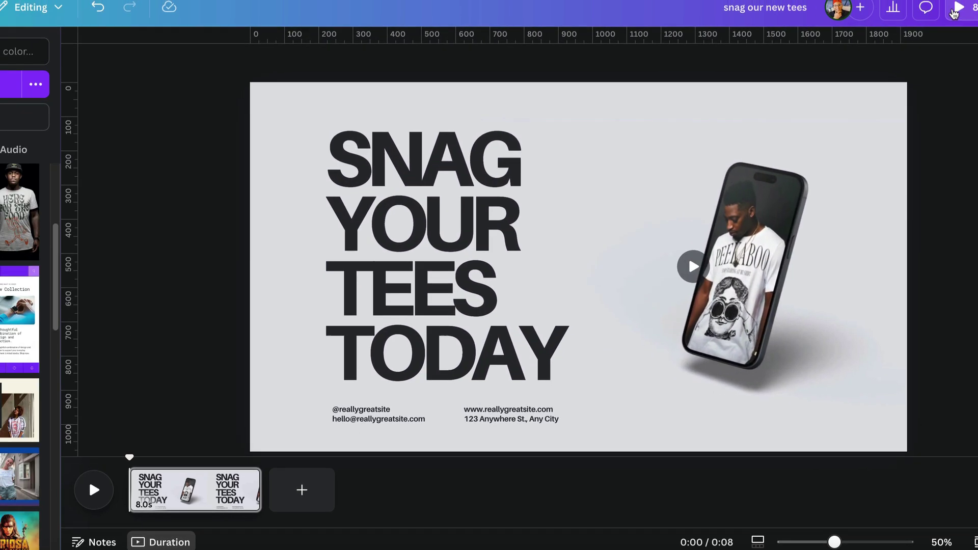
pyautogui.click(869, 5)
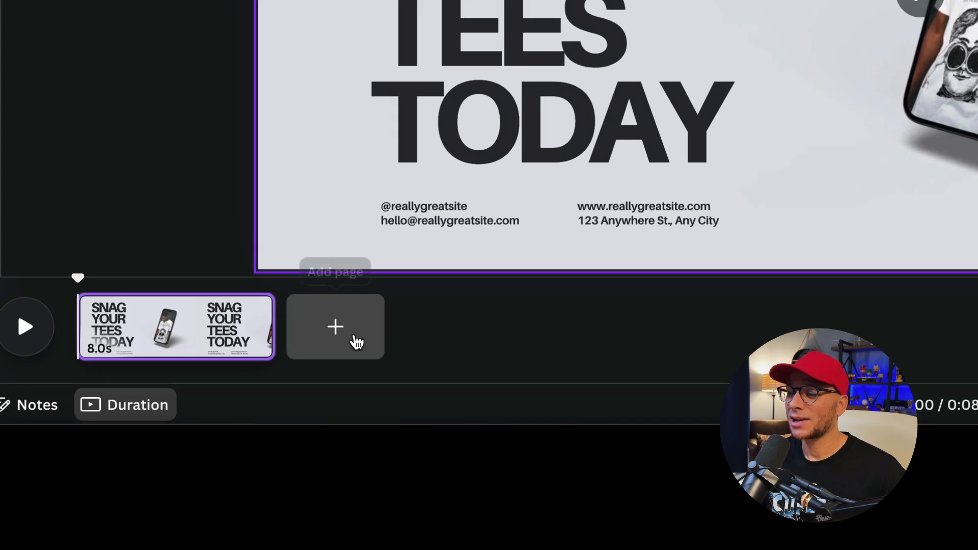
# Add a blank page 2 after the headline page, joined by a 1.5-second Flow transition
pyautogui.click(355, 340)
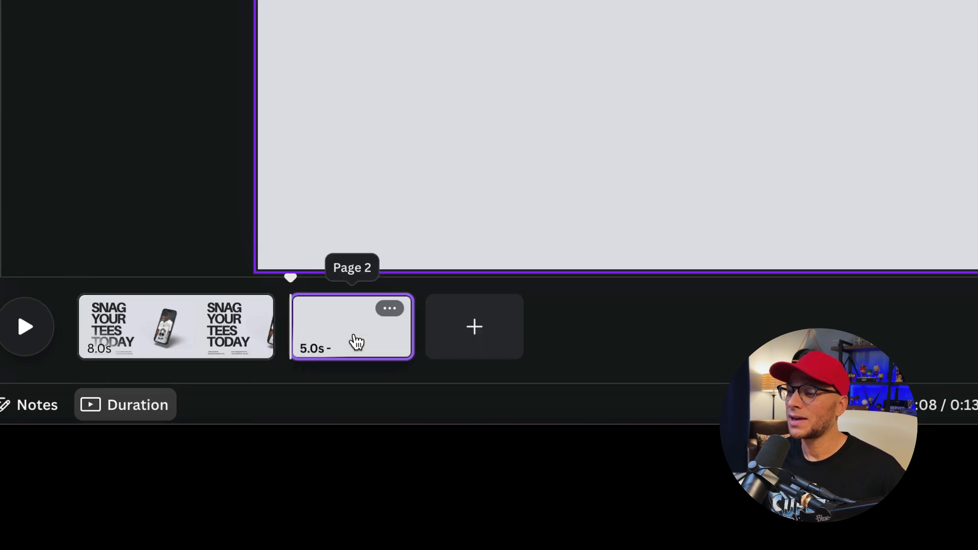
pyautogui.moveTo(281, 342)
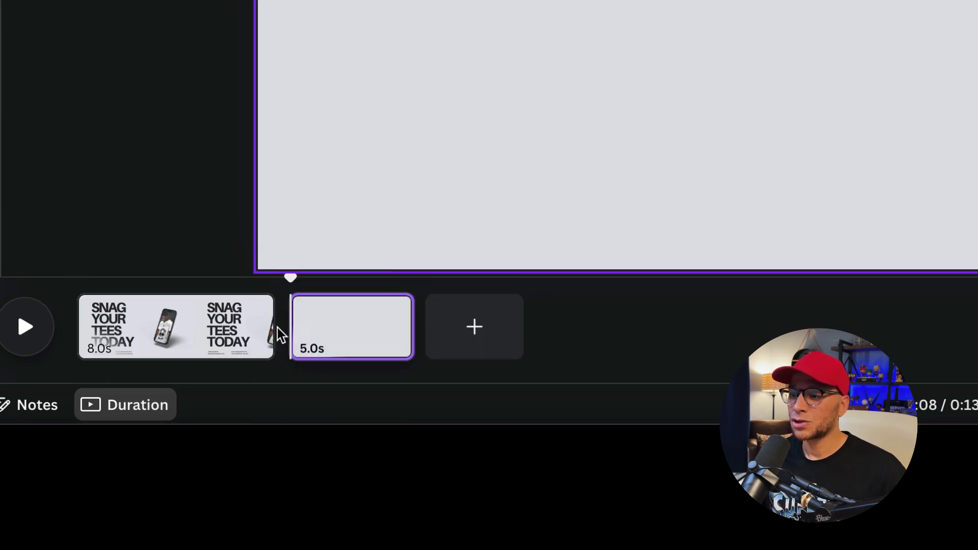
pyautogui.click(295, 344)
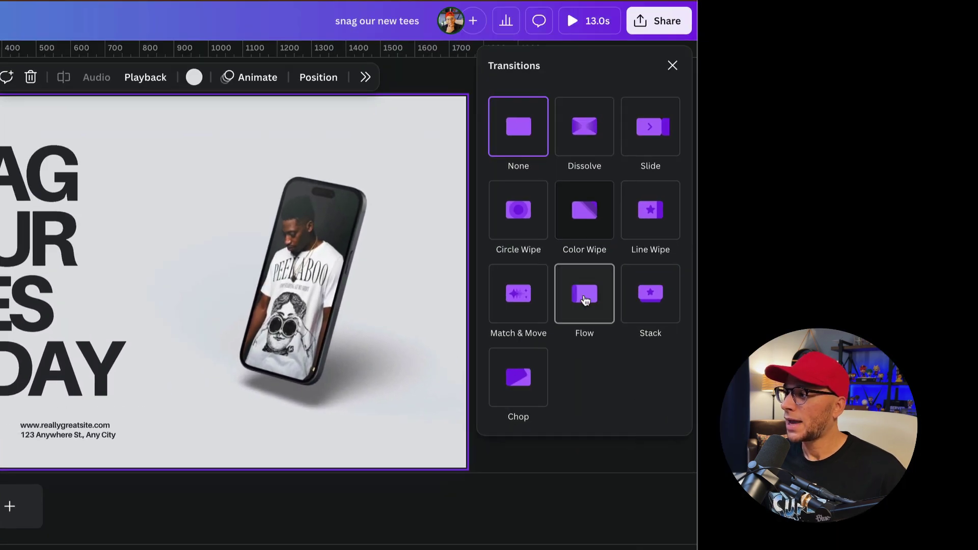
pyautogui.click(585, 300)
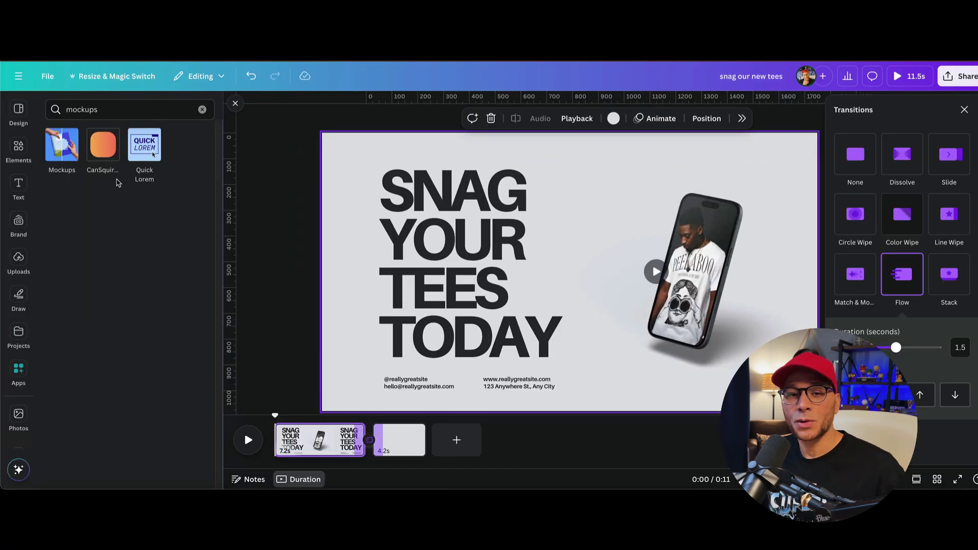
# Insert a laptop video mockup from the Mockups app's video collection onto page 2
pyautogui.click(59, 144)
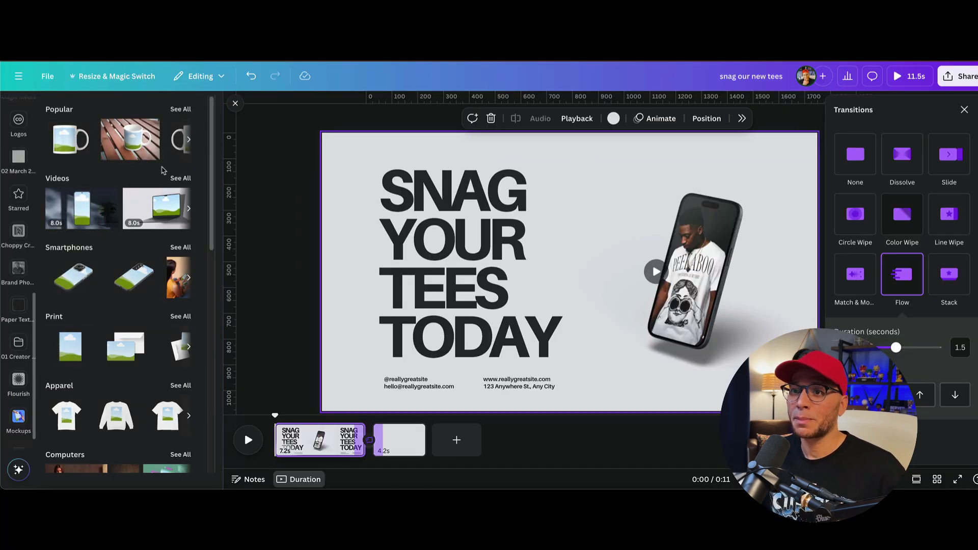
pyautogui.click(181, 178)
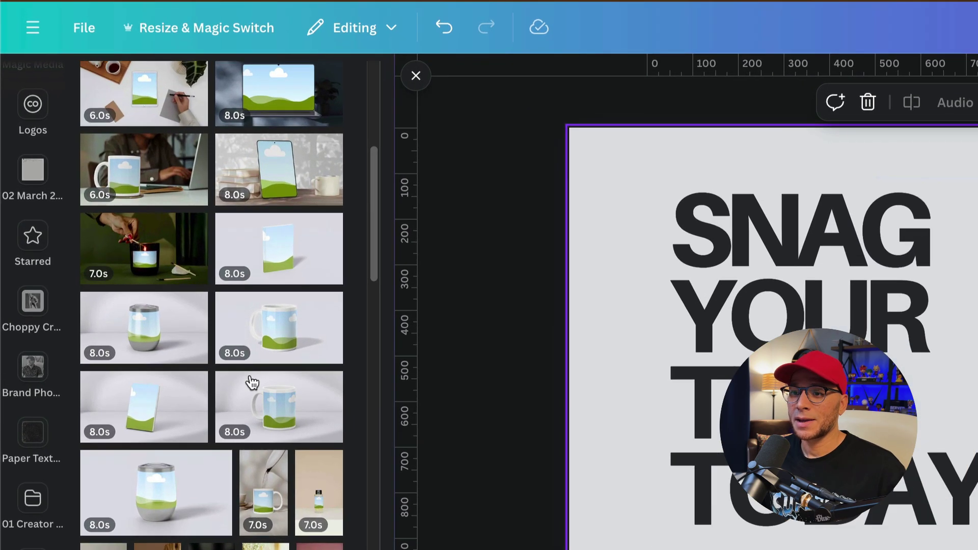
pyautogui.scroll(-15, 253, 384)
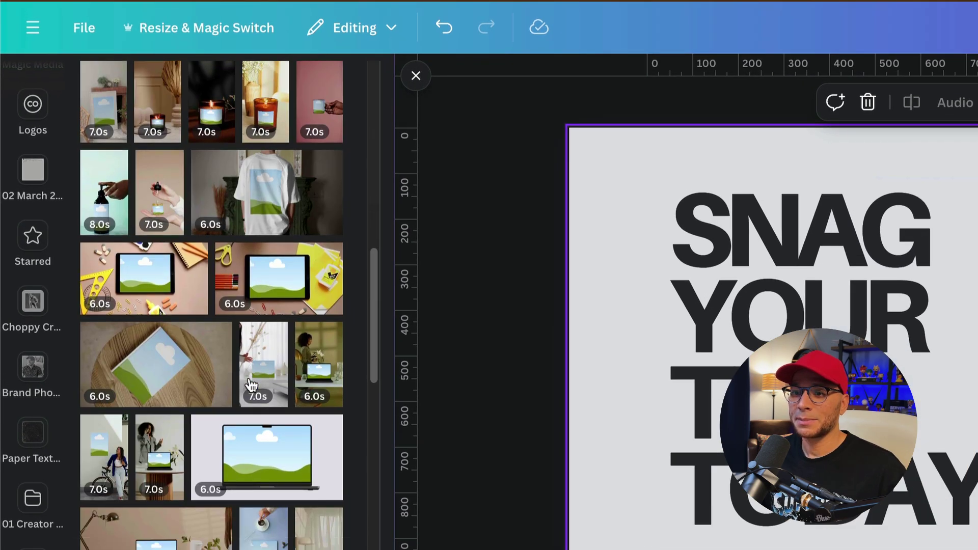
pyautogui.scroll(-5, 251, 386)
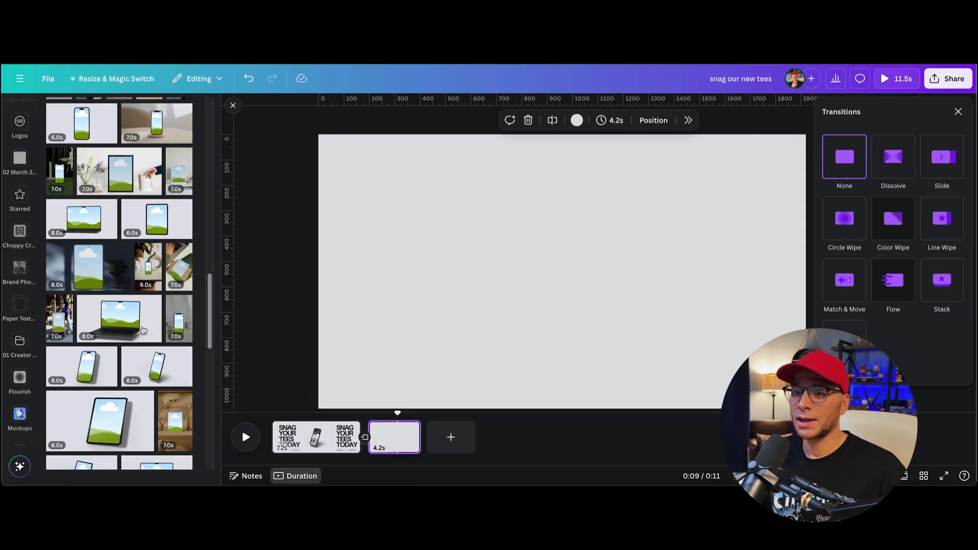
pyautogui.click(143, 330)
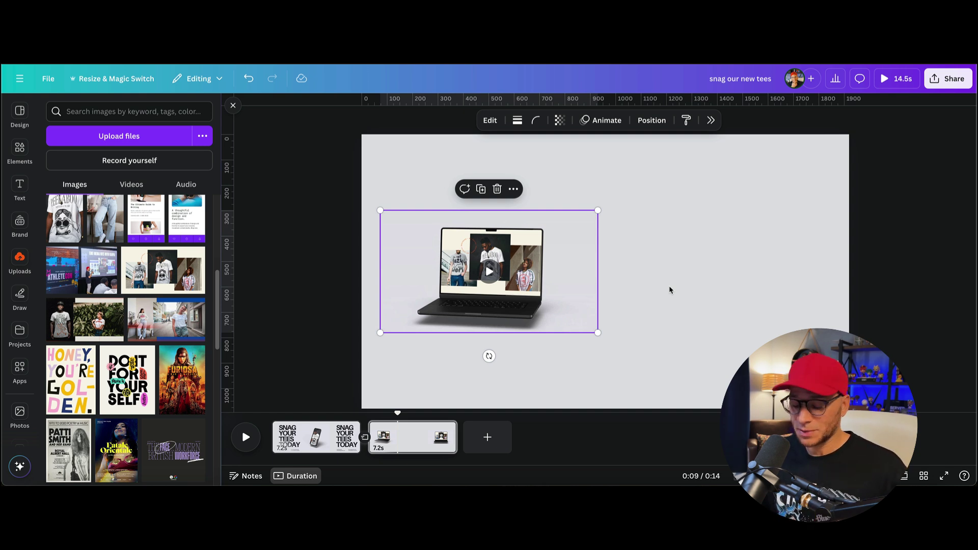
# Center the laptop mockup, add a copy to its left, and resize the three-laptop group
pyautogui.hotkey('alt', 'shift', 'c')
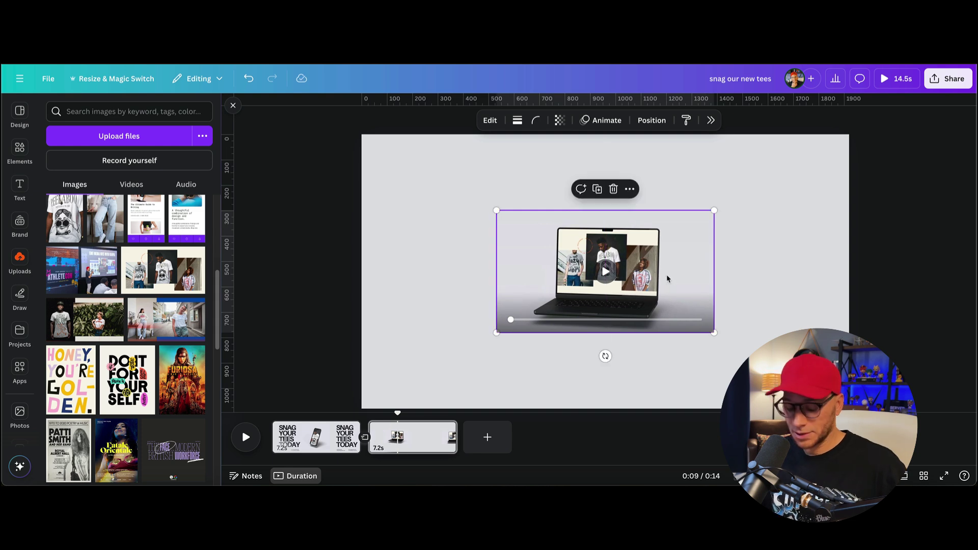
pyautogui.moveTo(668, 279); pyautogui.dragTo(477, 279)
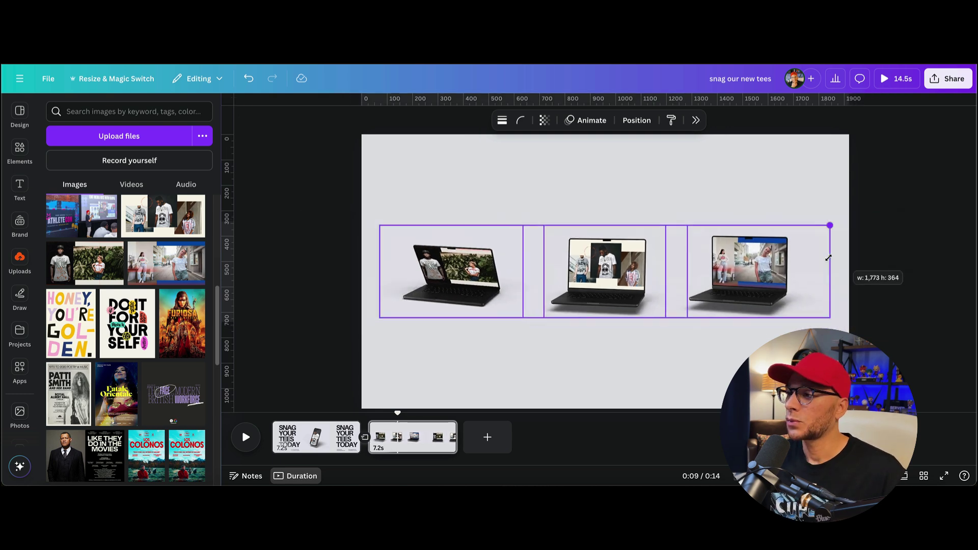
pyautogui.moveTo(832, 249); pyautogui.dragTo(836, 243)
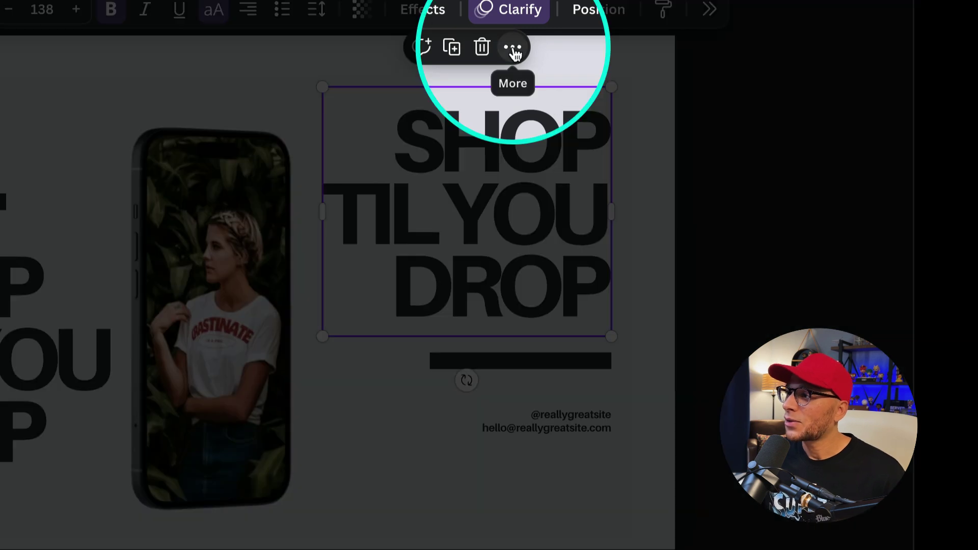
# Shift the SHOP TIL YOU DROP headline's timing bar to start later and last to the end
pyautogui.click(514, 49)
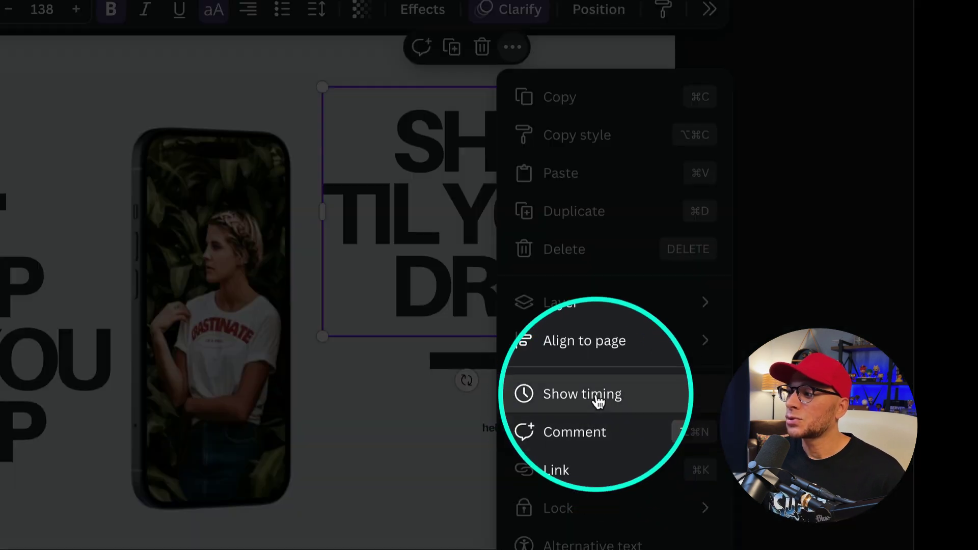
pyautogui.click(594, 400)
pyautogui.moveTo(390, 425)
pyautogui.mouseDown()
pyautogui.moveTo(416, 428)
pyautogui.moveTo(399, 425)
pyautogui.moveTo(407, 425)
pyautogui.mouseUp()
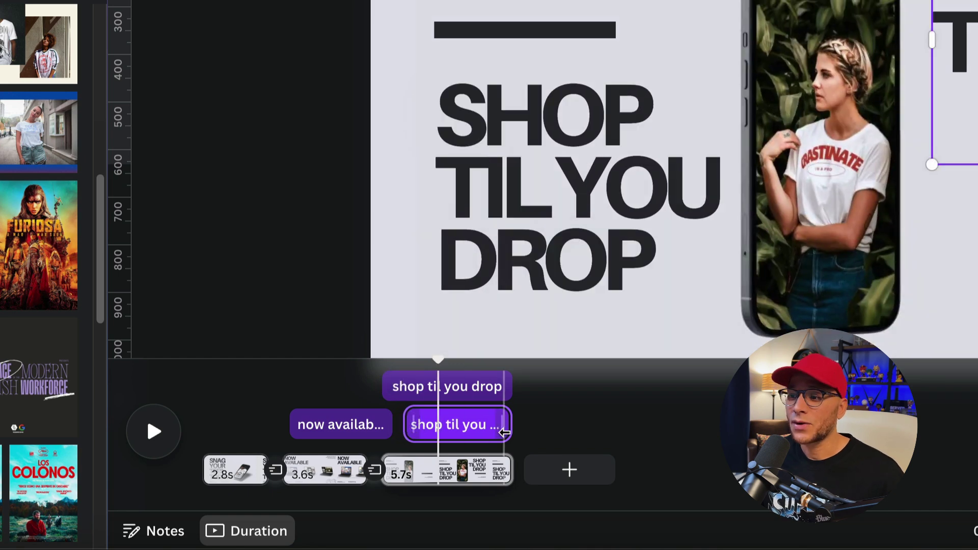
pyautogui.moveTo(509, 427); pyautogui.dragTo(939, 428)
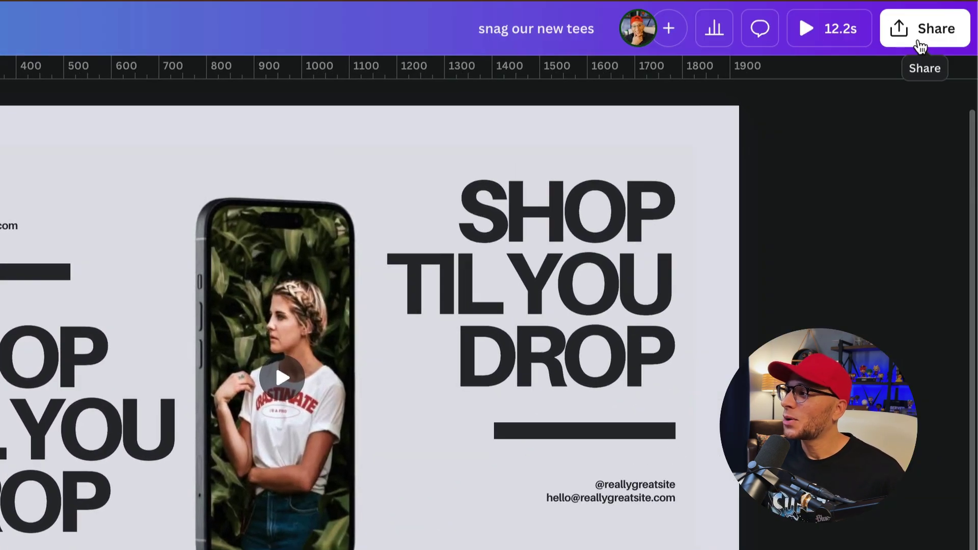
# Open the download settings and set MP4 quality to 1080p for all 3 pages
pyautogui.click(917, 36)
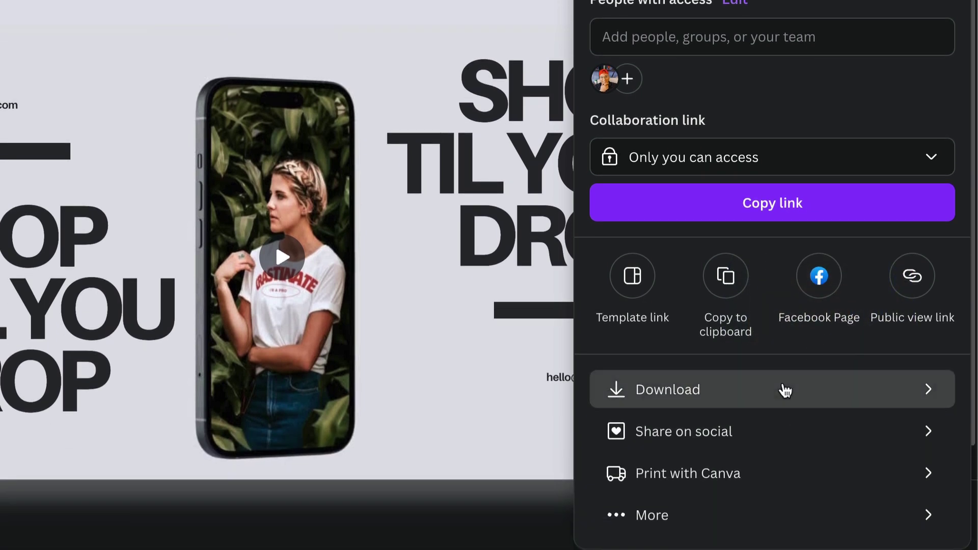
pyautogui.click(784, 414)
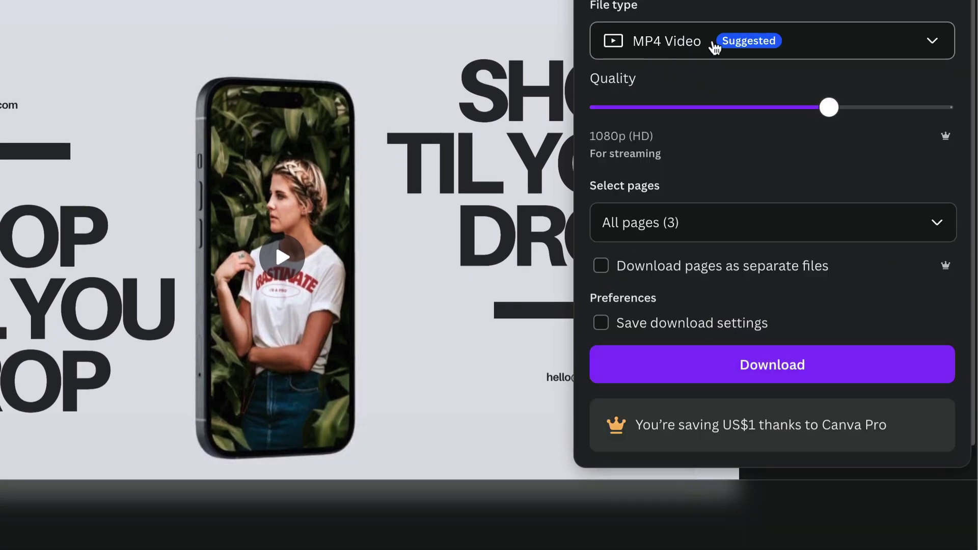
pyautogui.moveTo(830, 108); pyautogui.dragTo(944, 108)
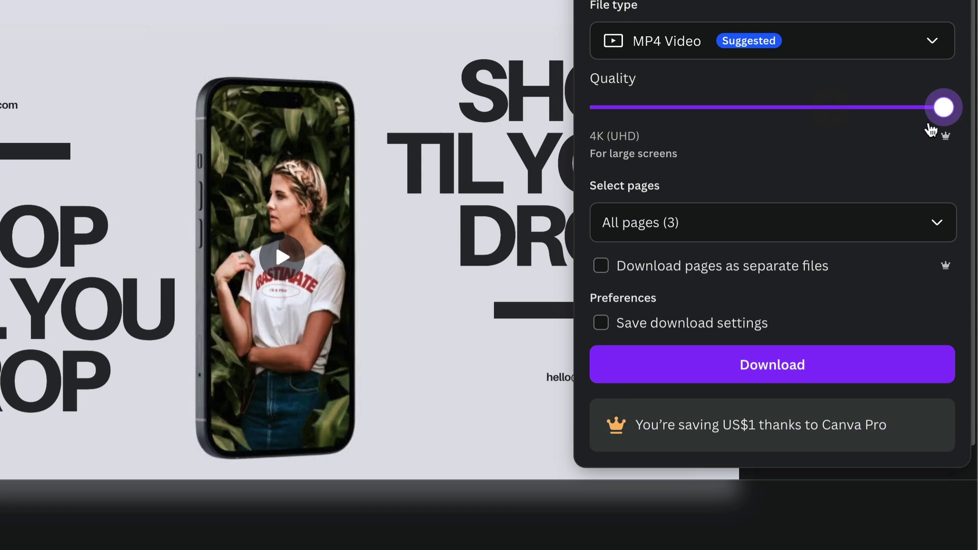
pyautogui.moveTo(942, 108); pyautogui.dragTo(829, 108)
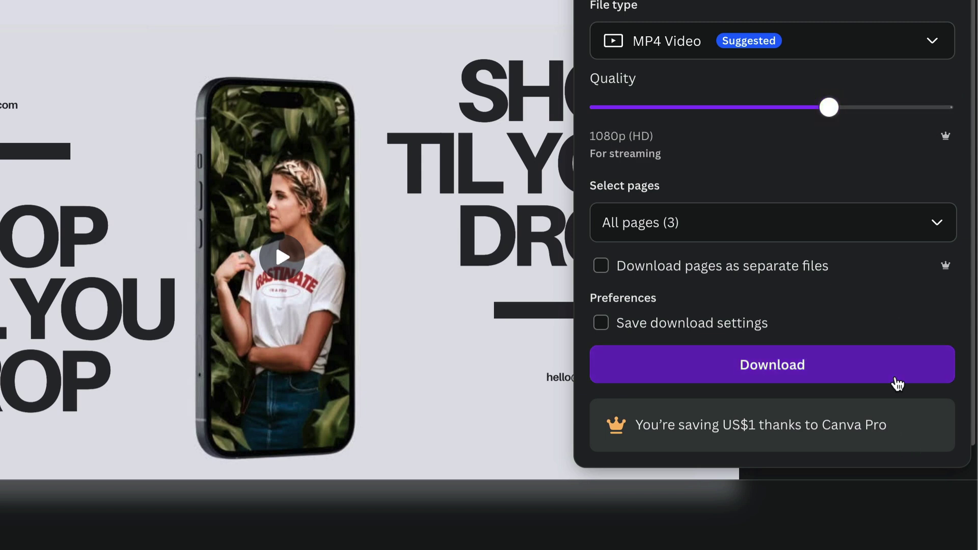